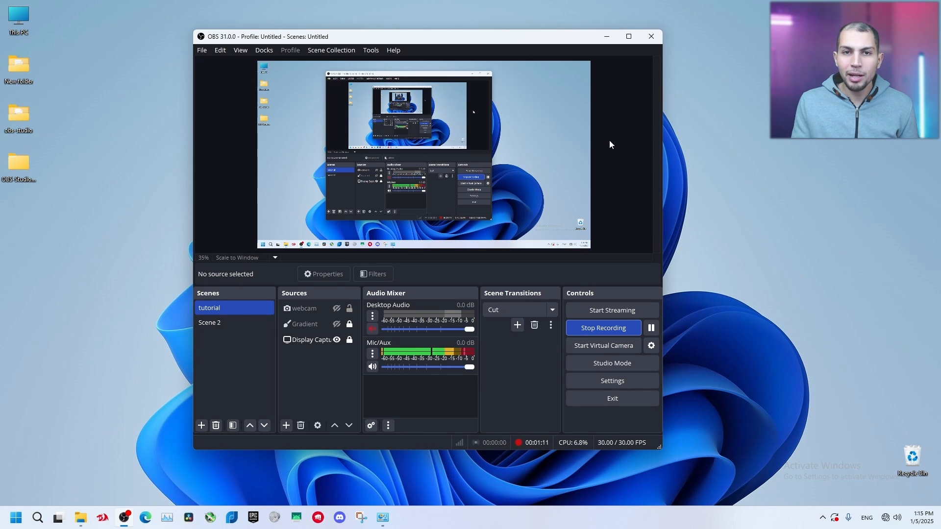
- Switch to Microsoft Edge, search for "obs plugis" and open the OBS Studio Plugins page of the OBS Forums
click(606, 38)
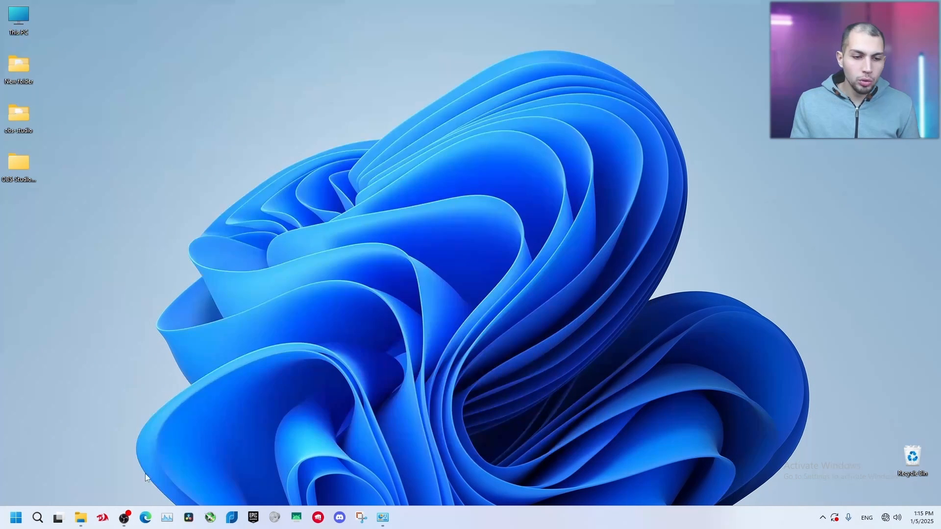
click(149, 522)
text(obs )
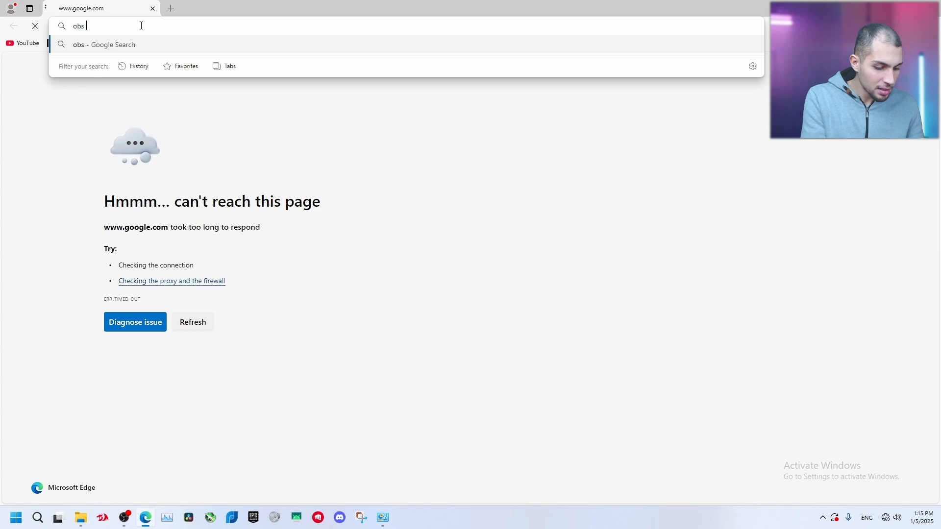
text(plugis)
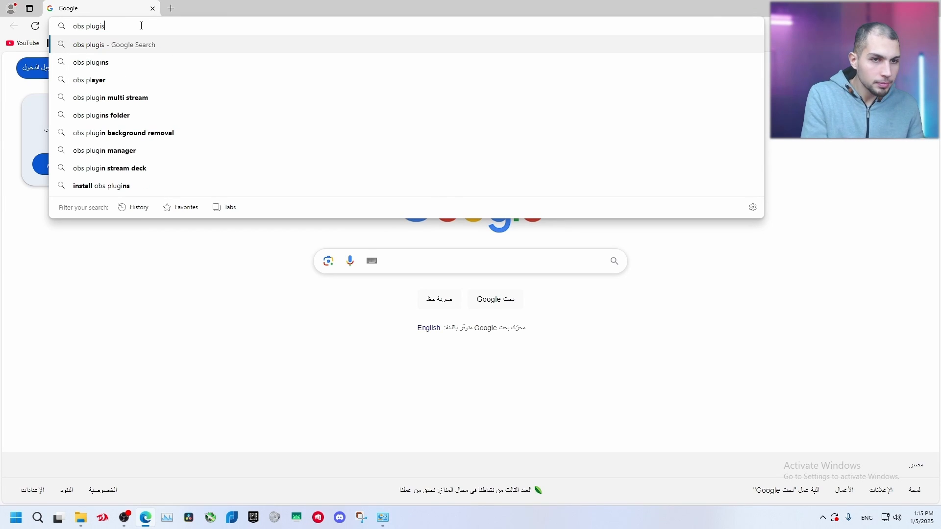
key(Return)
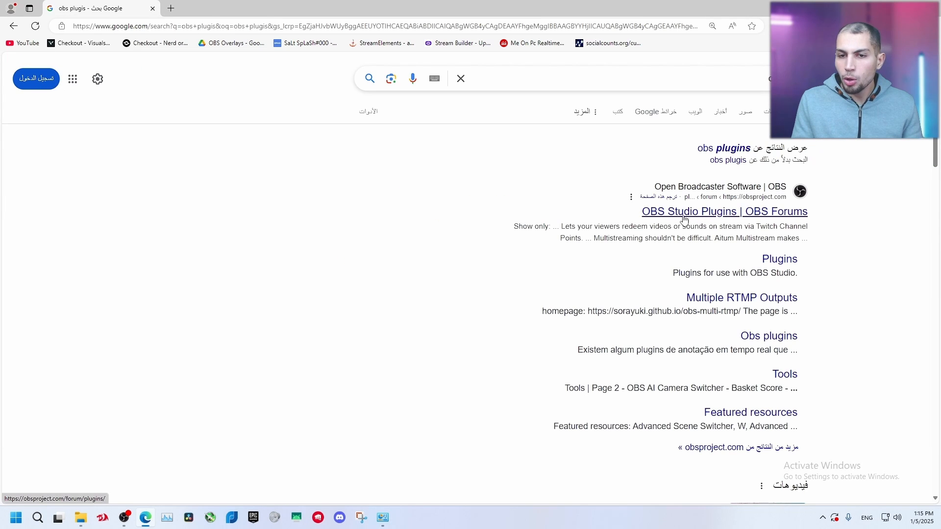
click(700, 218)
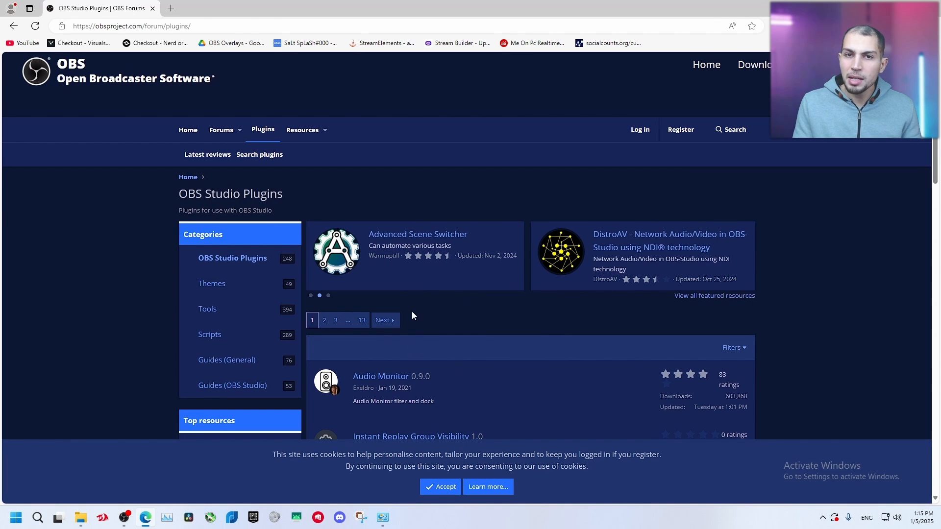
- View the Aitum Vertical plugin's download page from the plugin list, and return to the list
scroll(488, 298, down, 3)
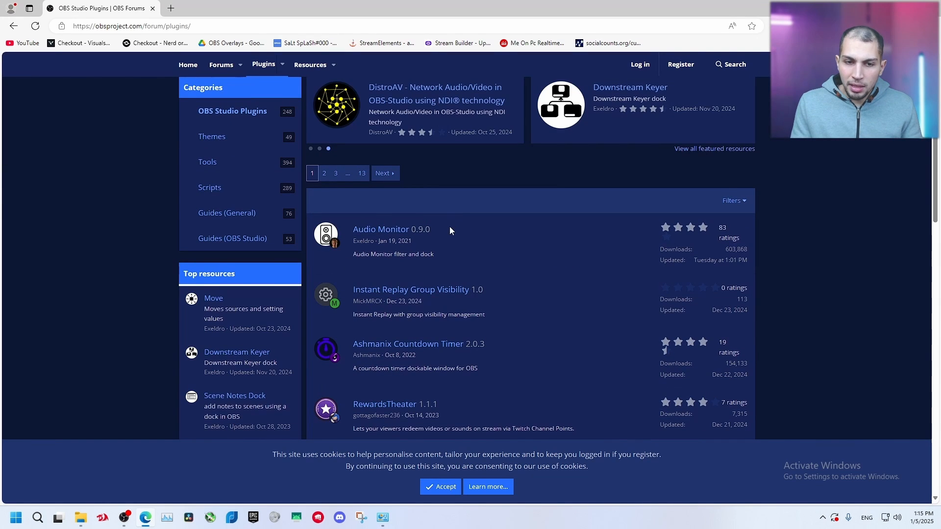
scroll(450, 231, down, 3)
scroll(468, 253, down, 1)
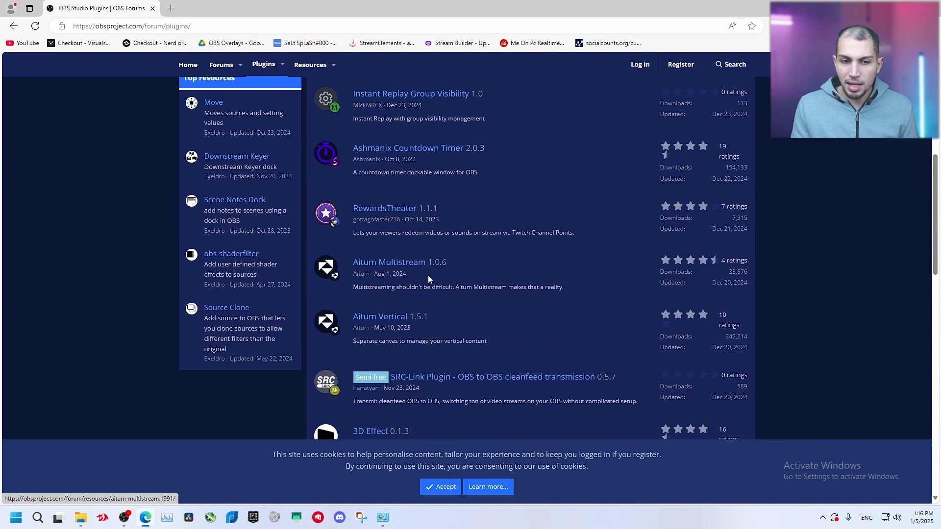
click(387, 317)
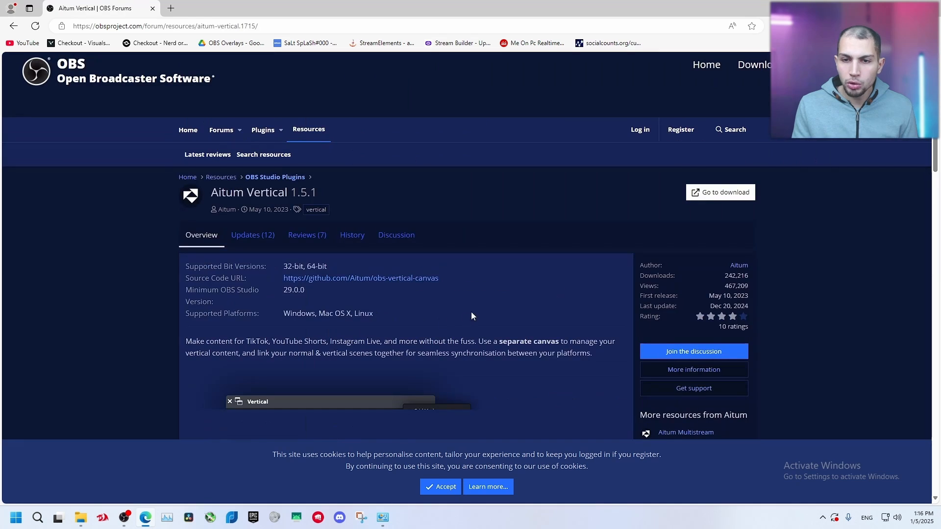
click(727, 194)
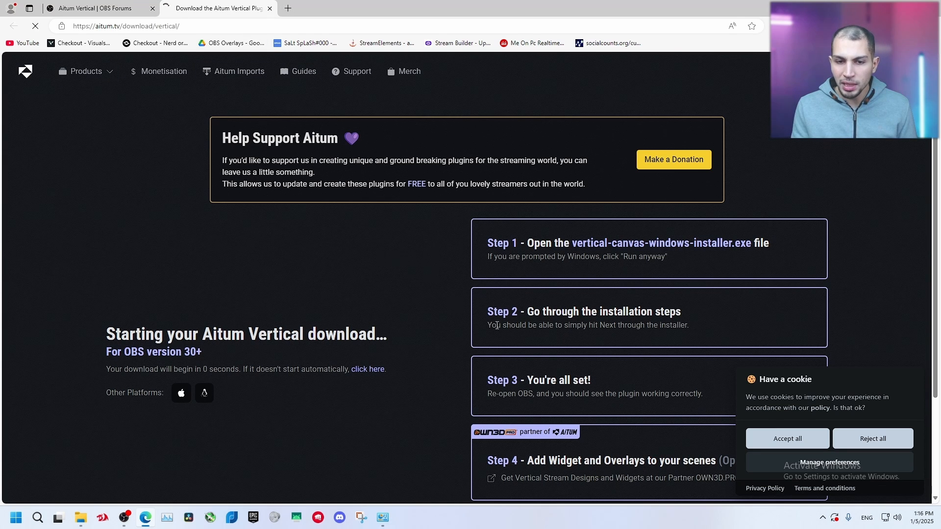
scroll(497, 325, down, 1)
click(270, 8)
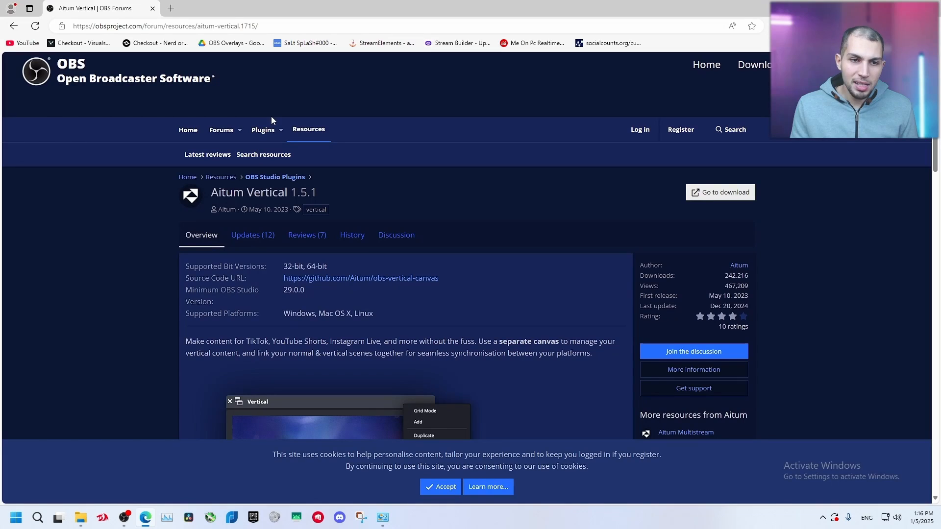
key(alt+Left)
- View the external download page of the Streamlabs Plugin for OBS, and return to the plugin list
click(387, 263)
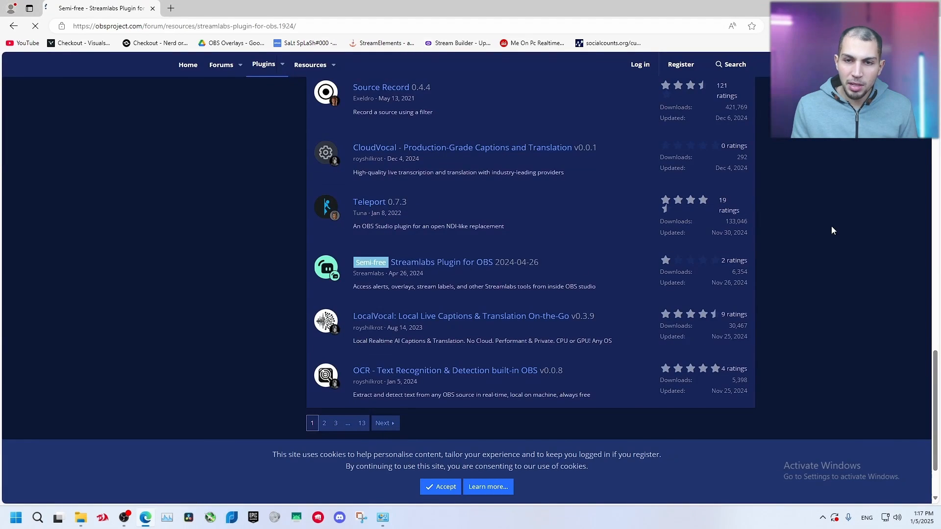
click(728, 195)
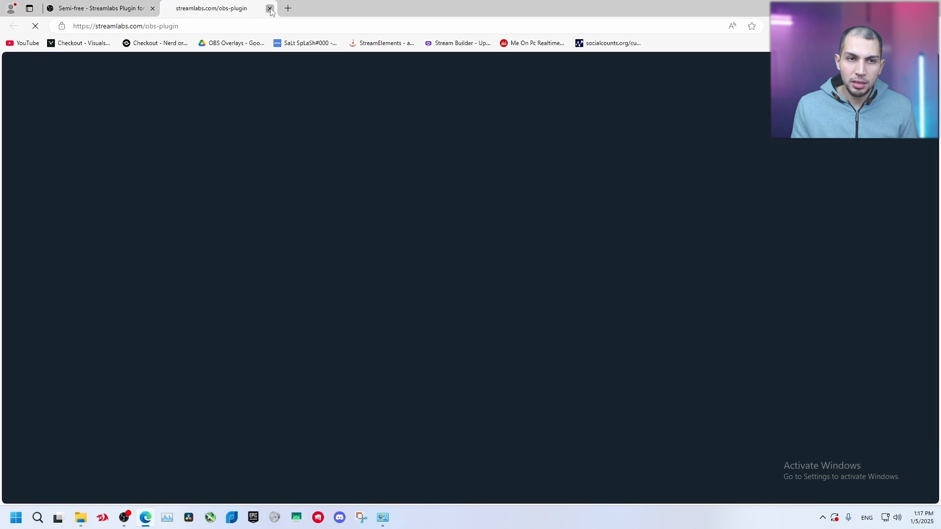
click(270, 8)
key(alt+Left)
- Open the LocalVocal plugin's GitHub releases page, examine its Windows installer and zip assets, and close the page
scroll(595, 207, down, 8)
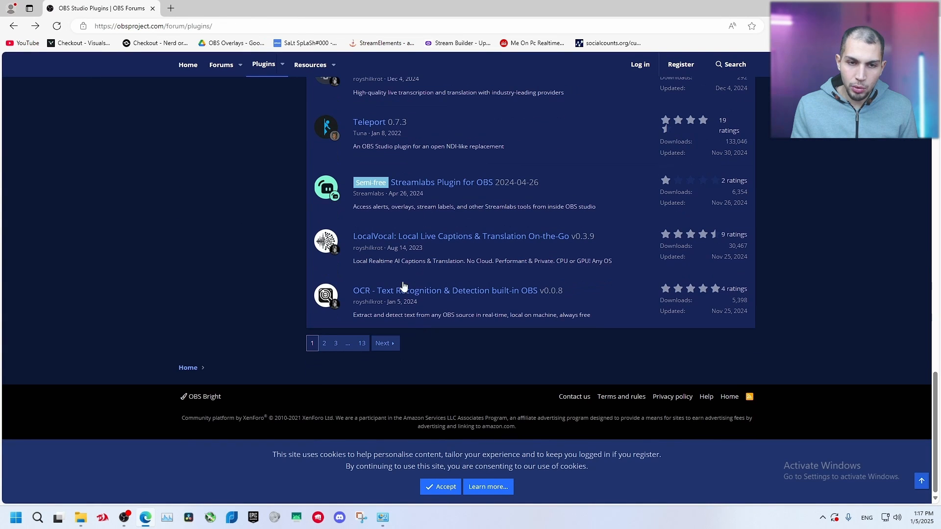
click(378, 238)
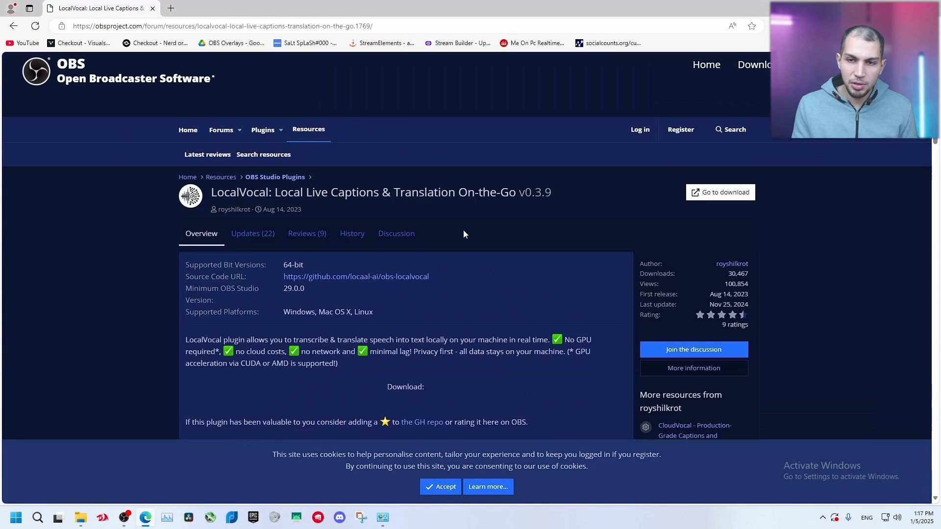
click(720, 193)
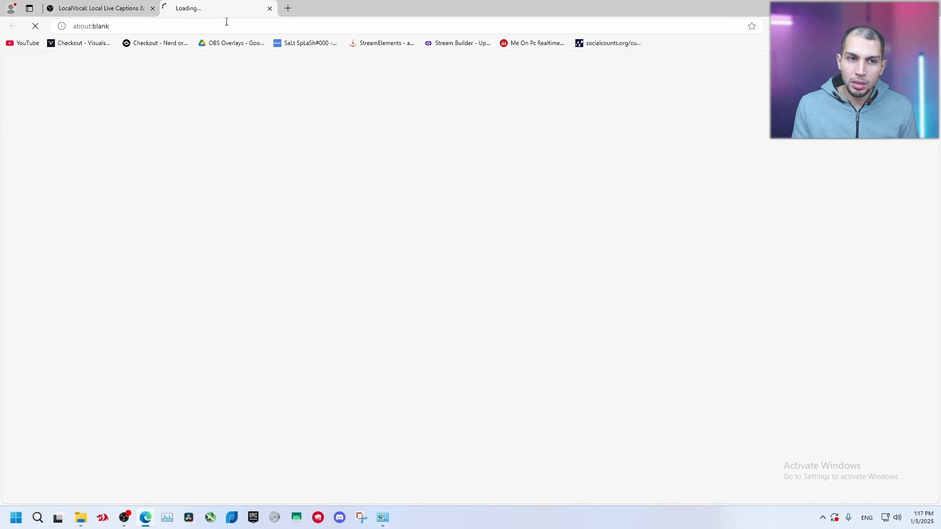
scroll(431, 238, down, 1)
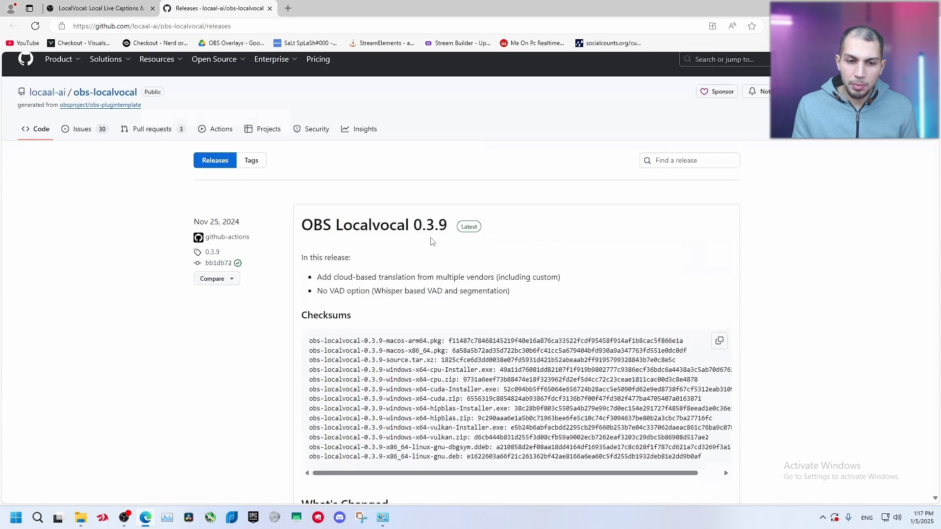
scroll(431, 241, down, 8)
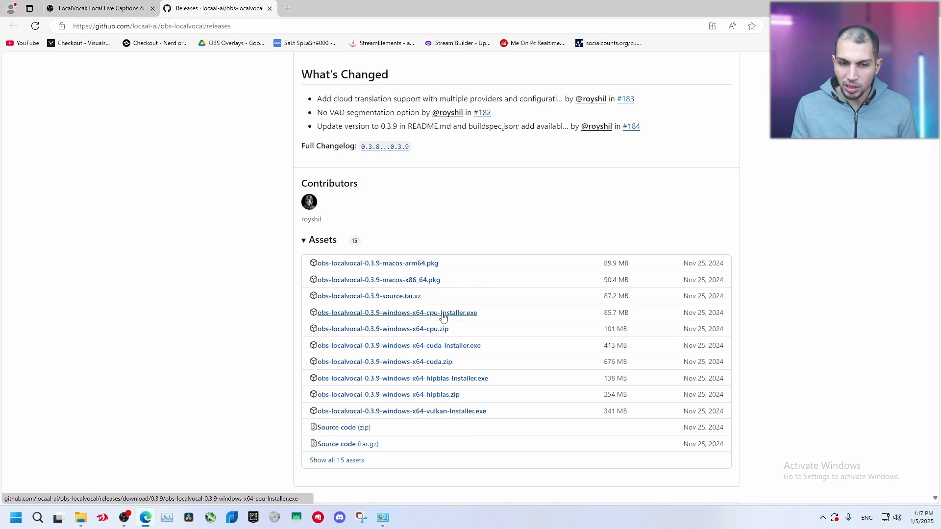
click(269, 9)
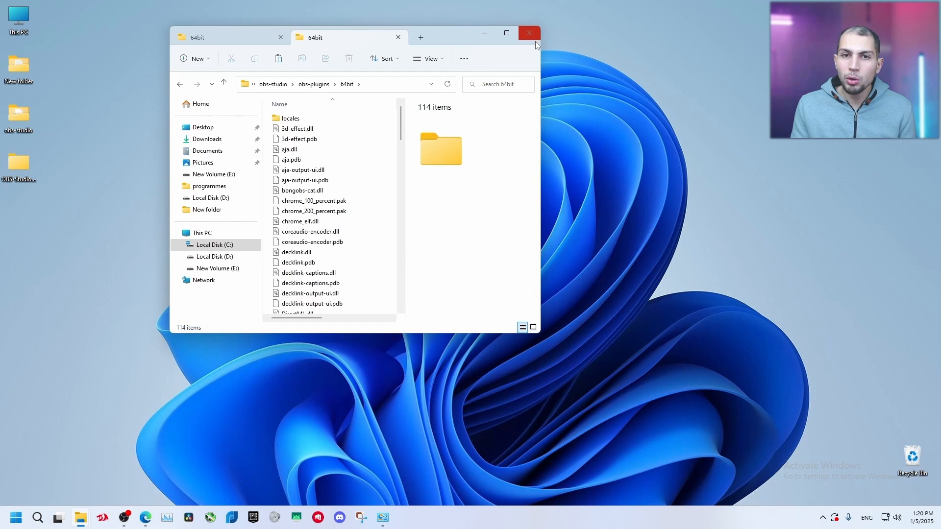
- Close the 64bit plugin folder window and switch to OBS to view the available source types
click(530, 33)
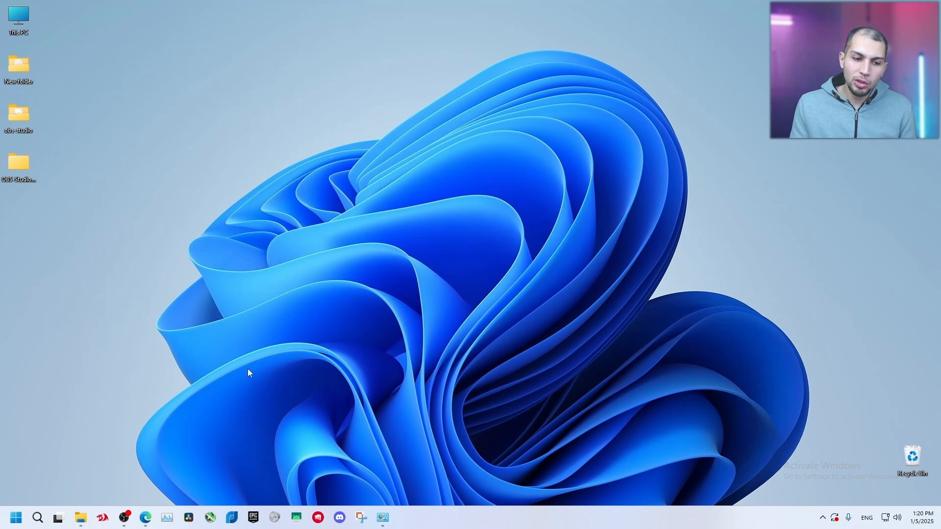
click(125, 518)
click(286, 426)
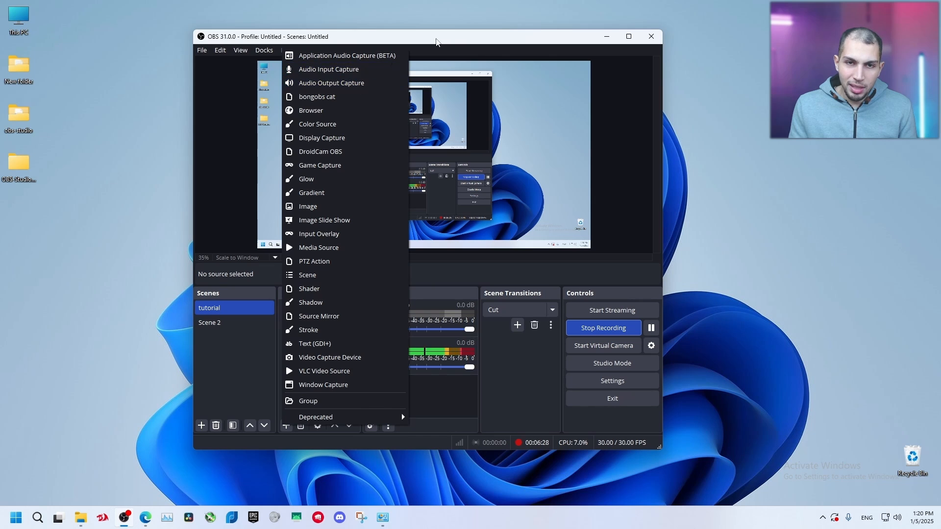
click(449, 34)
drag(449, 34, 546, 35)
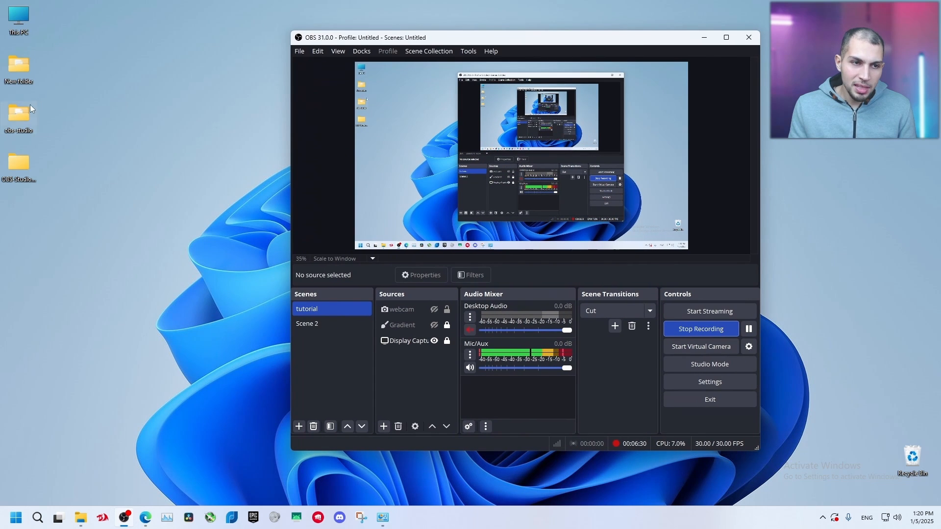
- Launch a second OBS instance from the bin folder of the OBS-Studio-31.0.0-Windows folder on the desktop
double_click(30, 116)
double_click(309, 120)
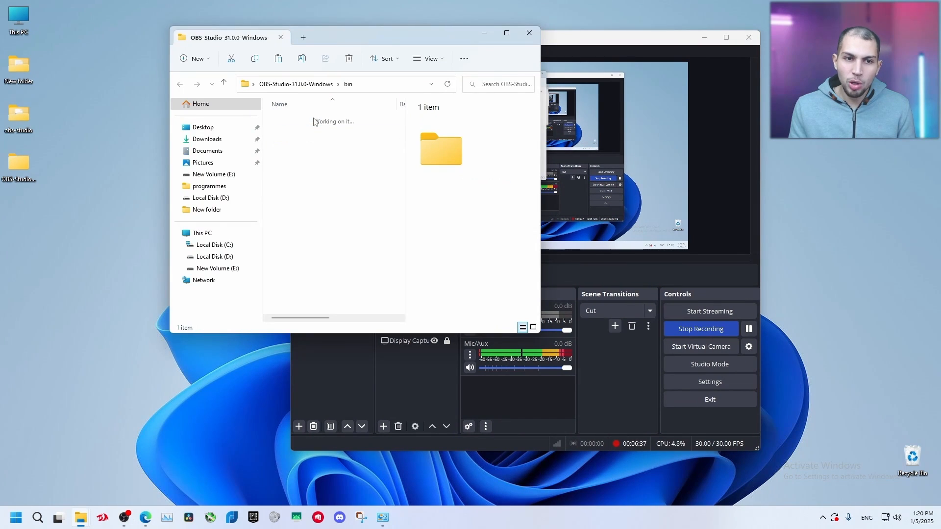
drag(387, 39, 218, 35)
click(117, 127)
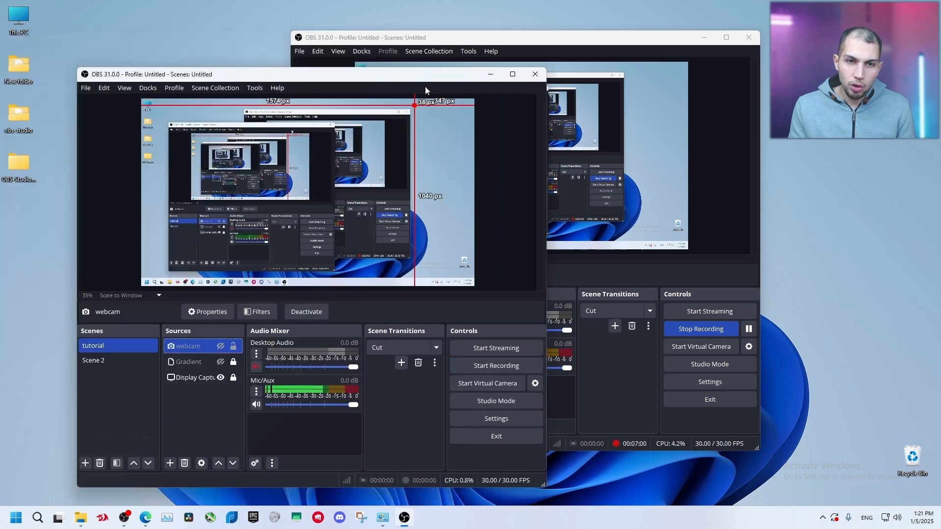
- Arrange the two OBS windows side by side on the desktop
drag(425, 86, 248, 46)
drag(531, 38, 709, 27)
drag(240, 47, 322, 31)
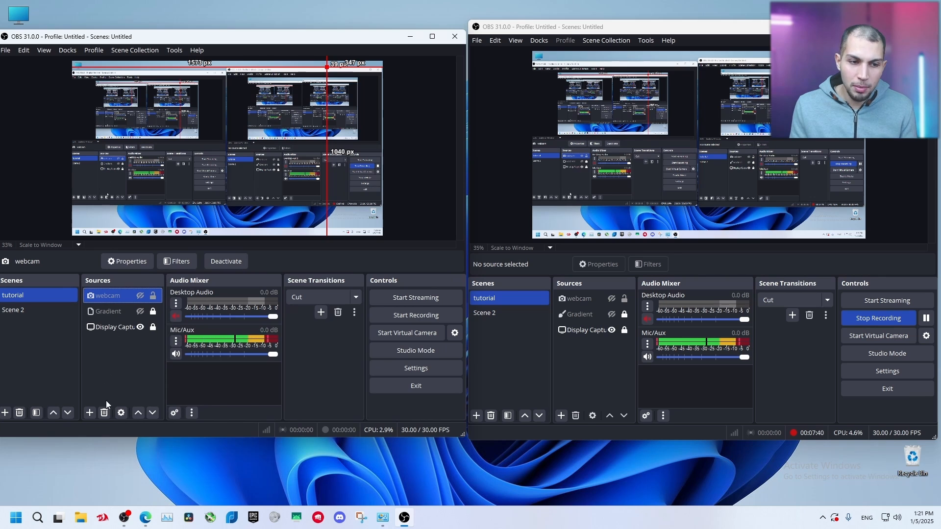
- Compare the source types offered for adding in the two OBS windows
click(89, 415)
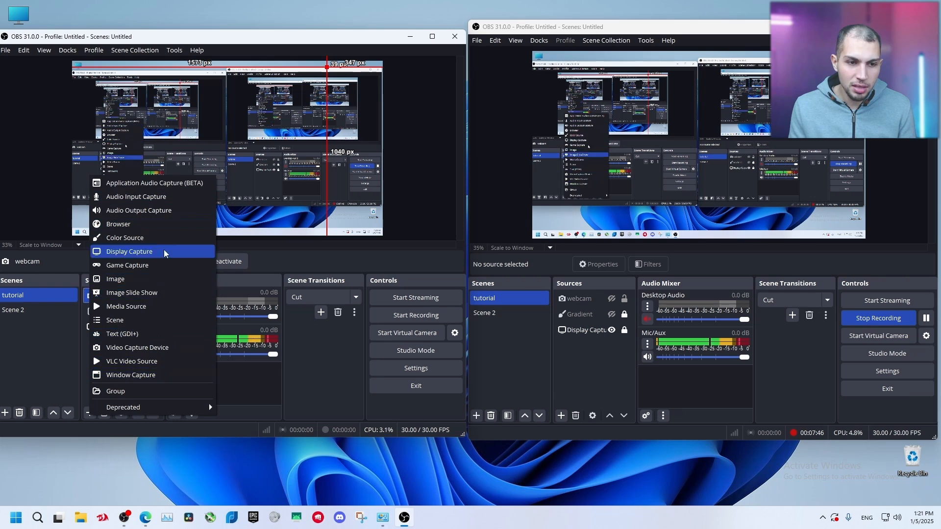
click(558, 435)
click(561, 415)
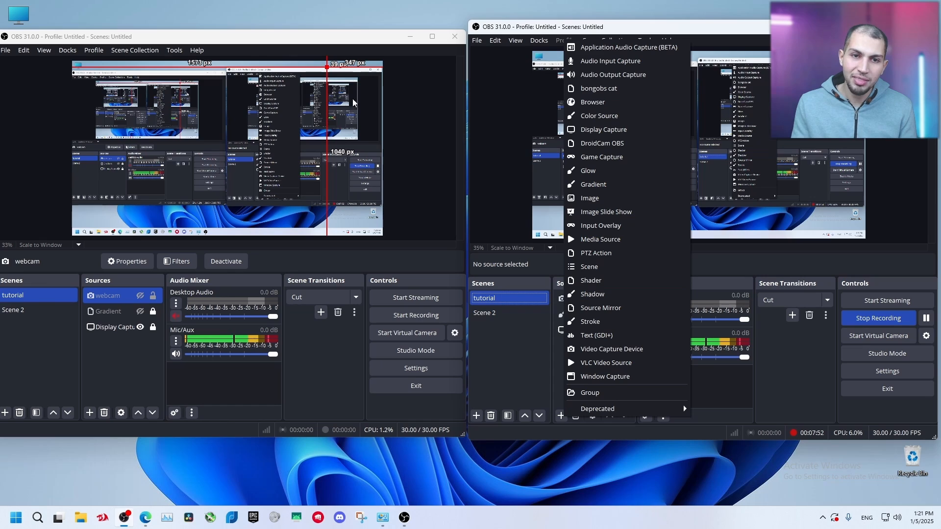
click(426, 124)
click(428, 121)
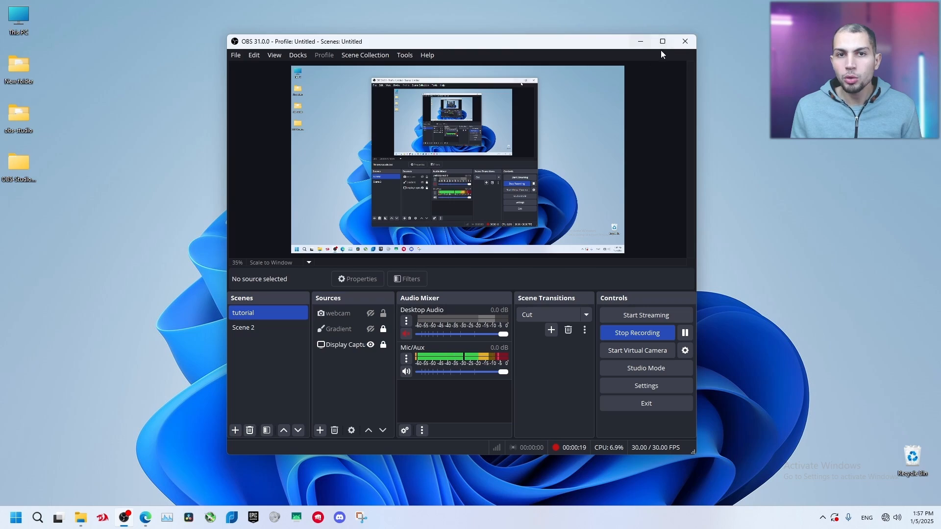
click(641, 43)
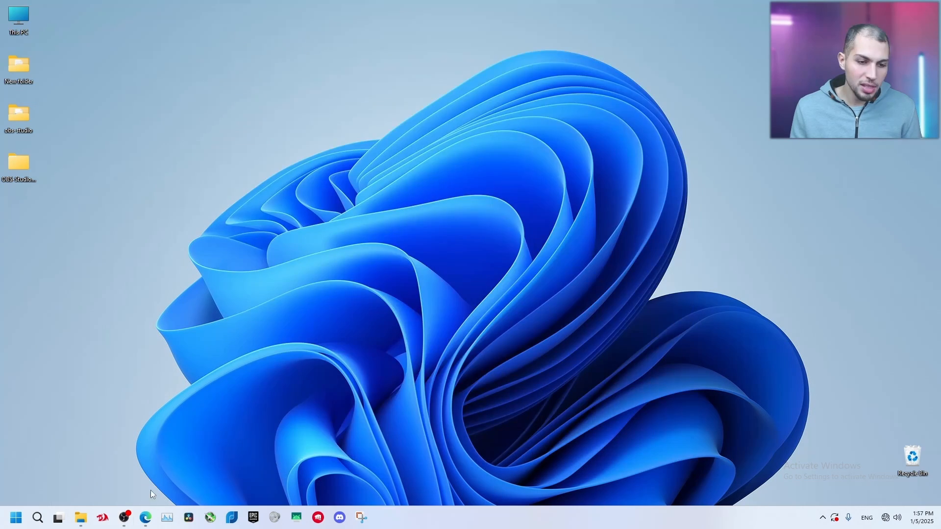
click(145, 517)
scroll(406, 275, down, 15)
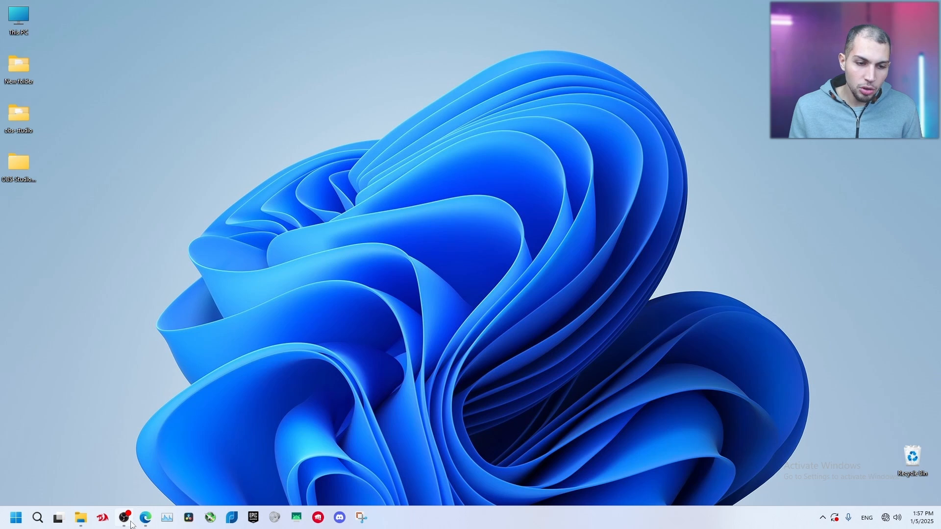
- Add 2150930768.jpg from the Backdrops folder to the tutorial scene in OBS and place it against the canvas's left edge
click(127, 518)
click(80, 518)
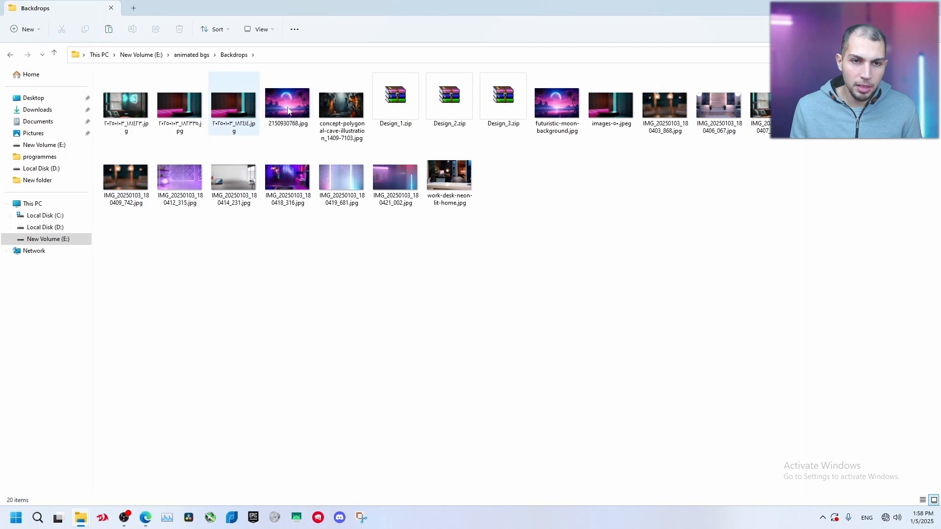
drag(288, 110, 127, 525)
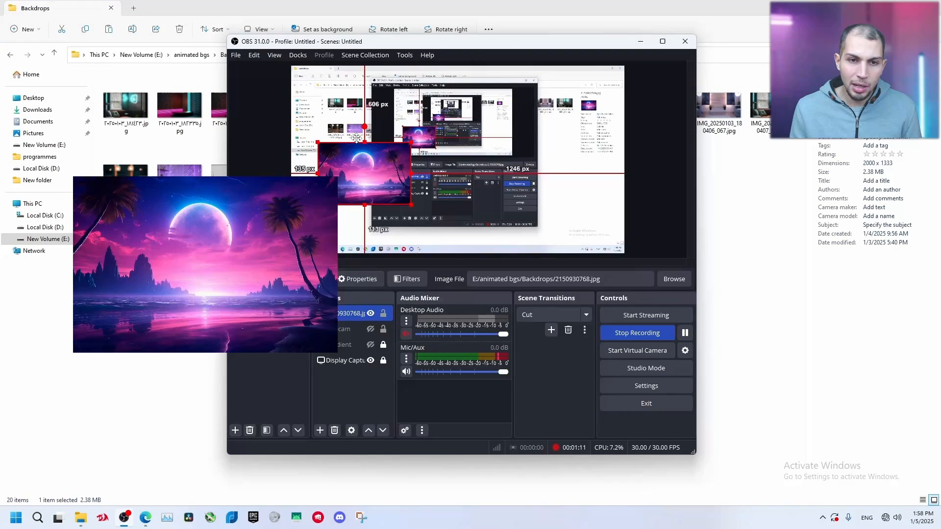
drag(358, 133, 332, 106)
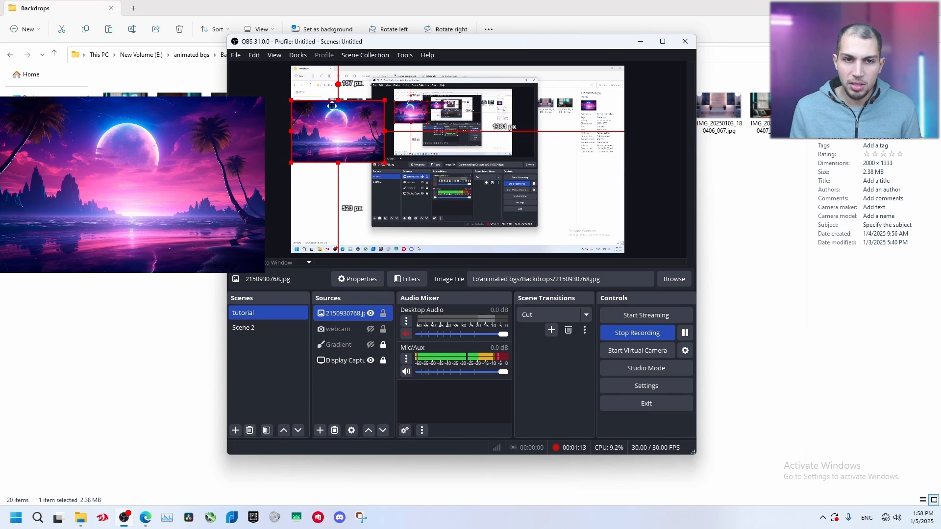
click(885, 7)
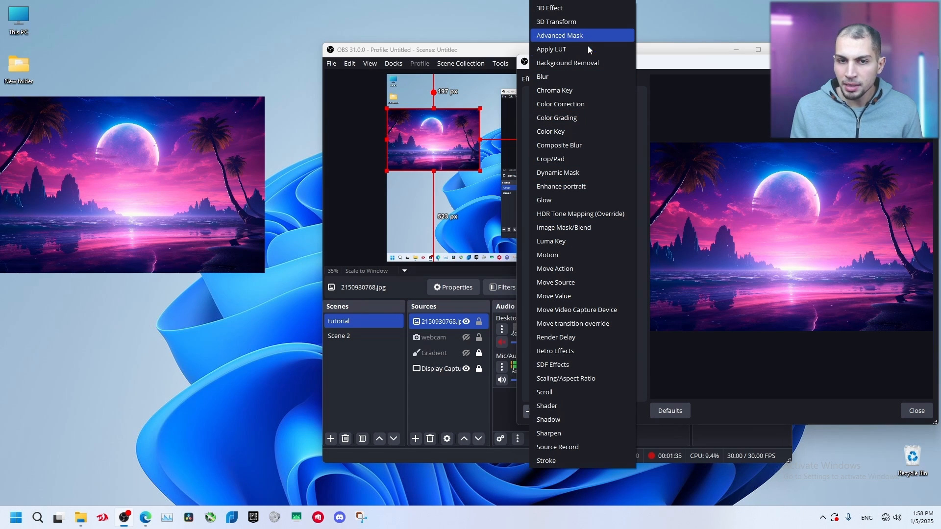
- Add an Image Mask/Blend filter to 2150930768.jpg and load mask-3.png from the Design_3 folder as its mask
click(581, 232)
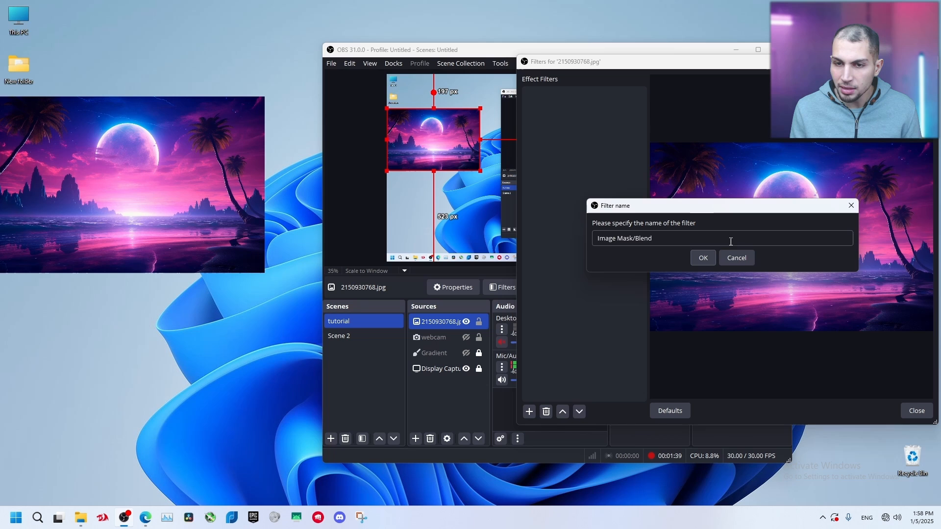
click(696, 257)
click(873, 233)
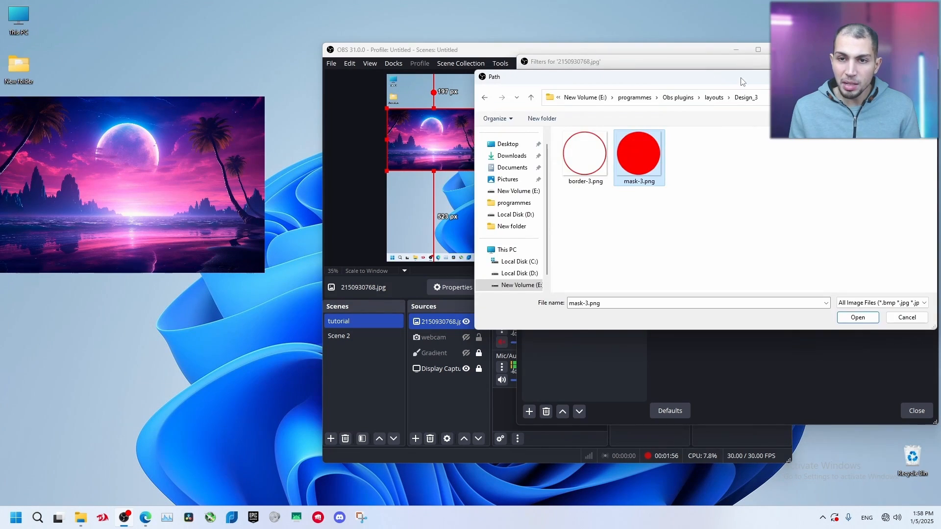
mouse_move(743, 82)
mouse_down()
mouse_move(558, 182)
mouse_move(742, 98)
mouse_up()
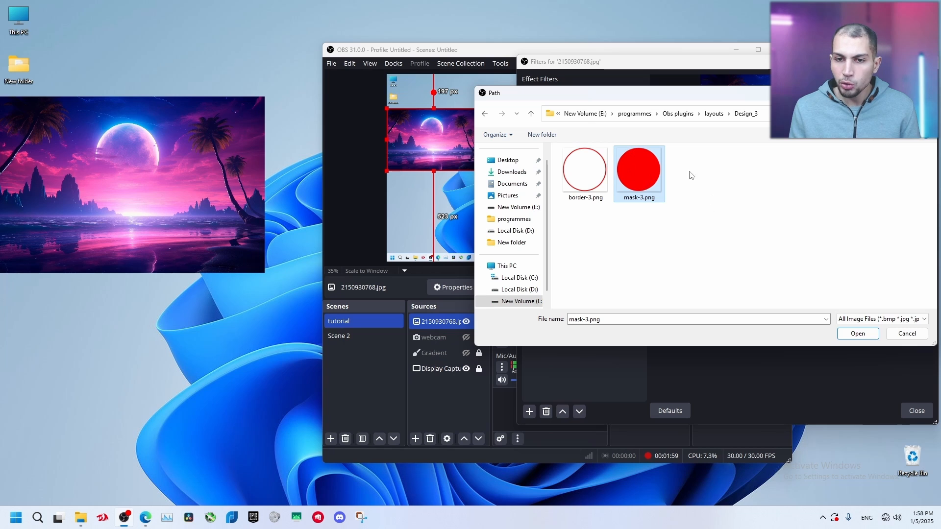
click(859, 333)
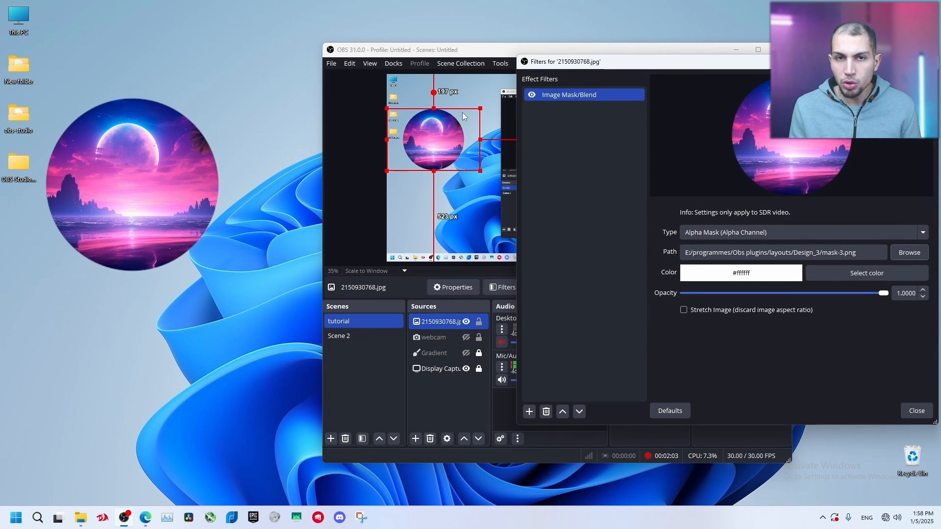
- Disable the Image Mask/Blend filter and add an Advanced Mask filter to the image
click(531, 95)
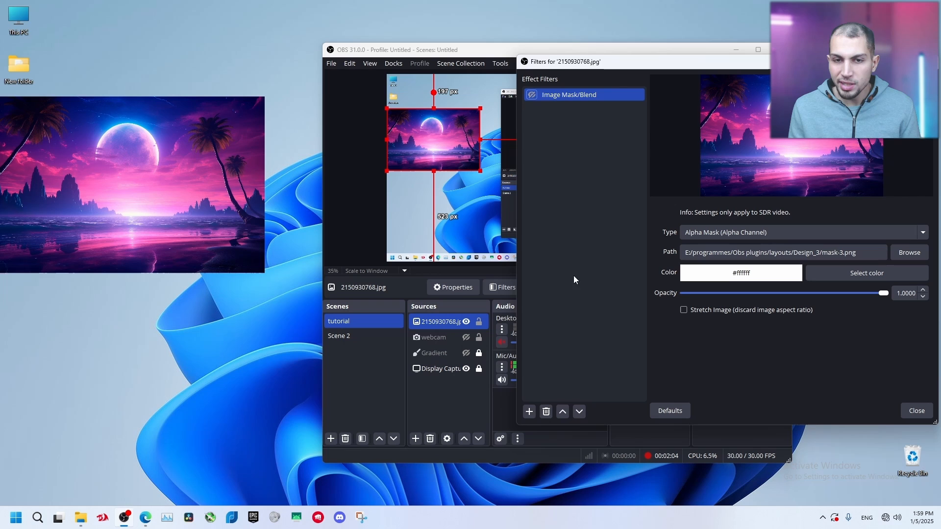
click(530, 412)
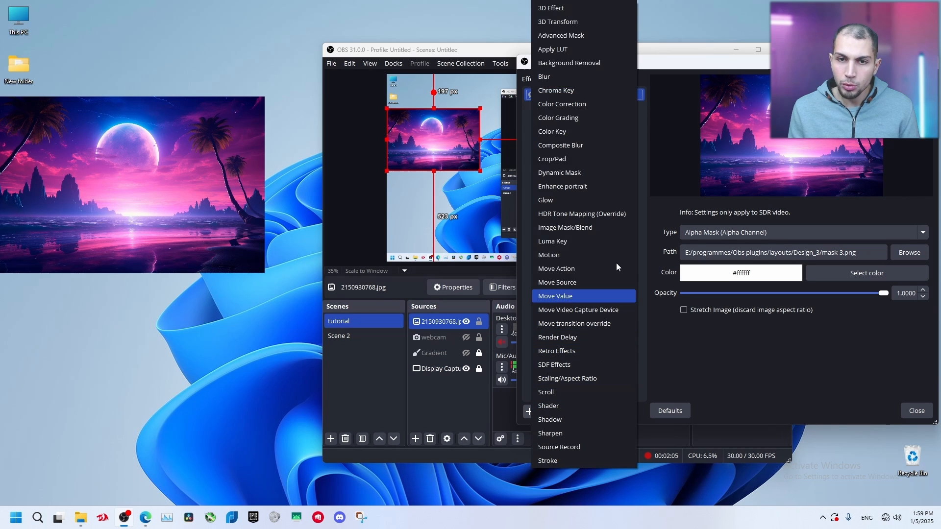
click(592, 40)
click(707, 258)
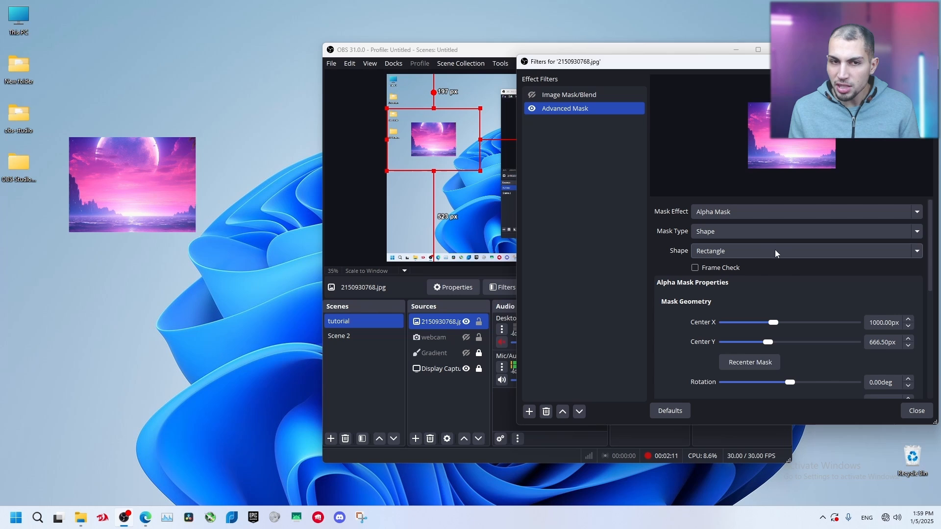
- Review the mask types, set the Advanced Mask's shape to Circle, and toggle the filter off and on to compare
click(749, 252)
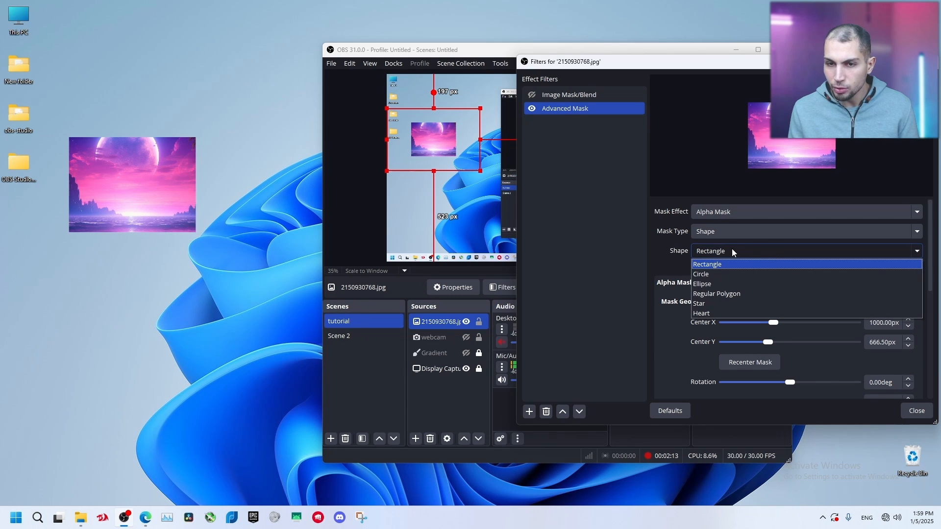
click(749, 232)
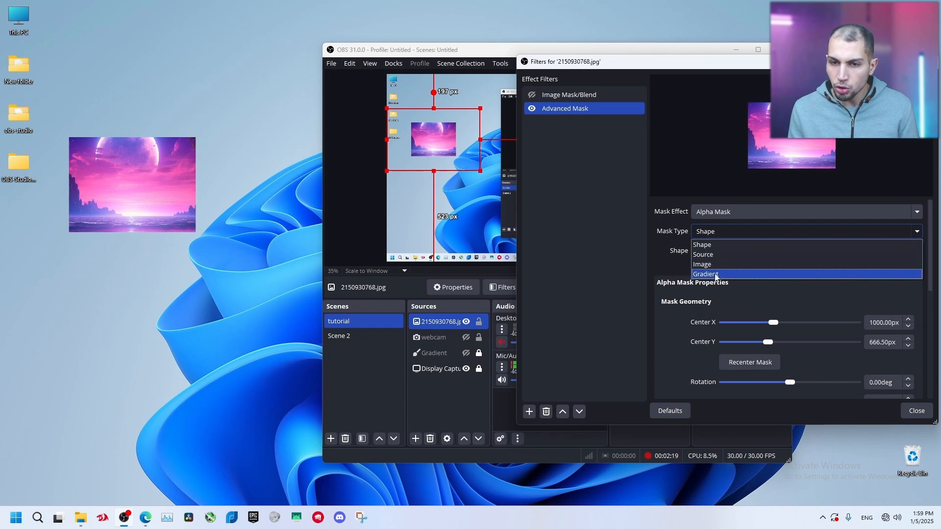
click(725, 245)
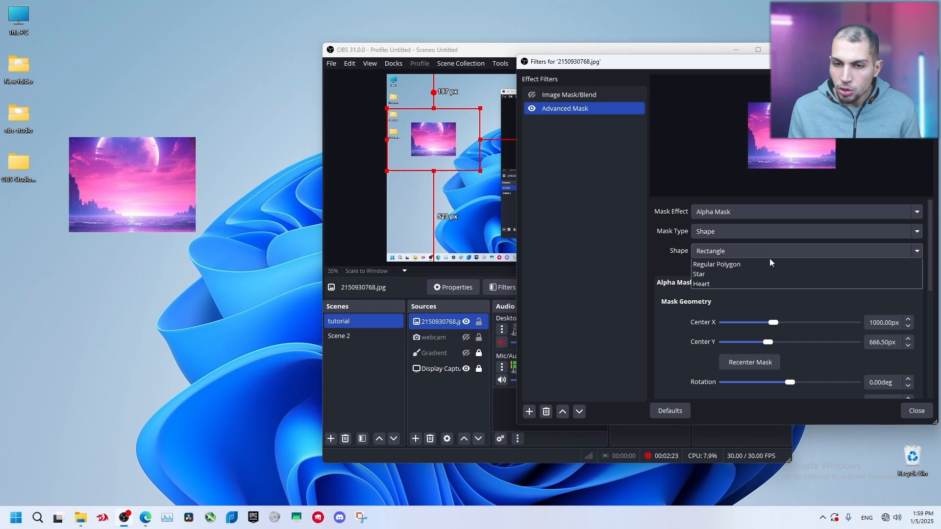
click(768, 253)
click(723, 274)
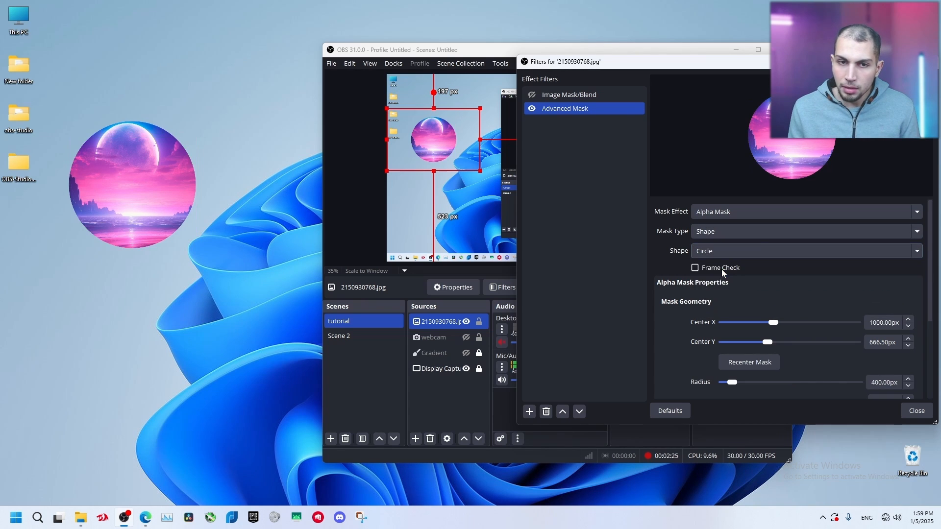
click(532, 108)
click(532, 109)
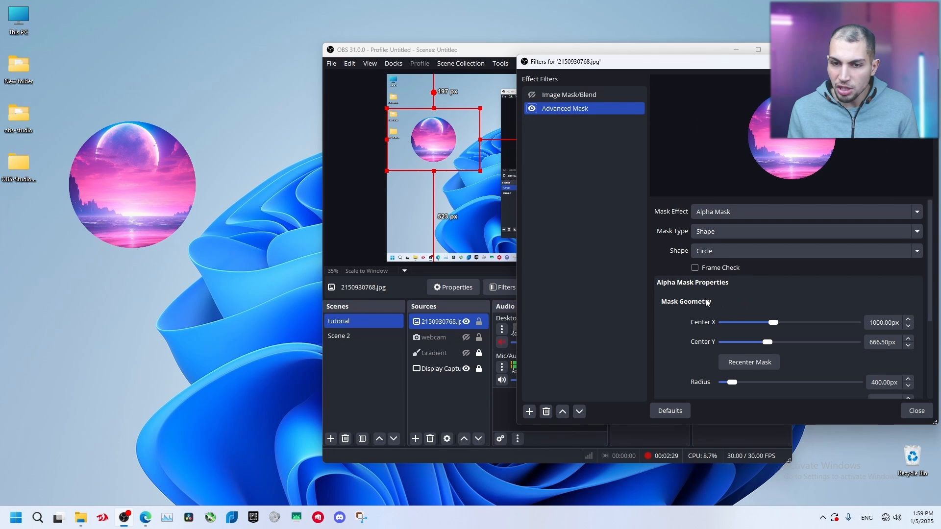
- Try a radius of 611 px and a zoom of 91% on the circular mask, and reset the filter to its defaults
scroll(707, 302, down, 2)
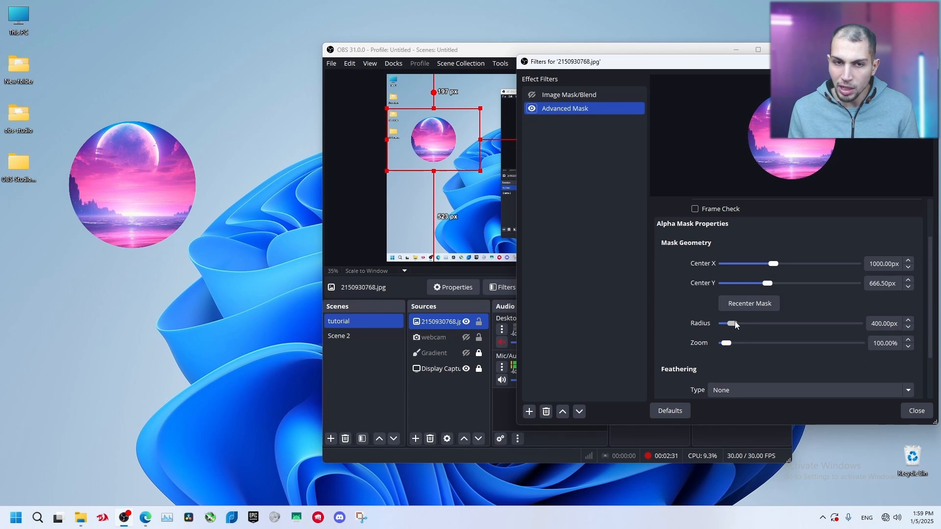
mouse_move(736, 325)
mouse_down()
mouse_move(757, 321)
mouse_move(738, 324)
mouse_up()
drag(726, 343, 726, 346)
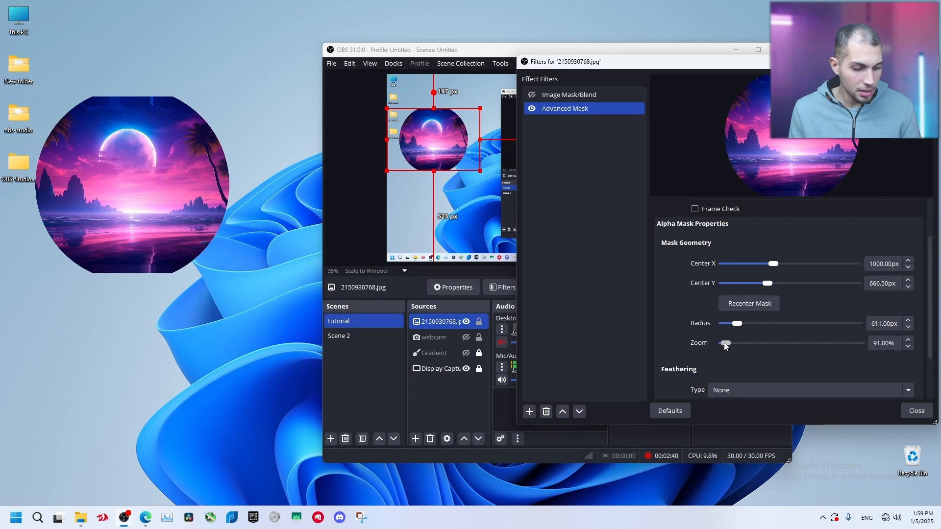
click(675, 411)
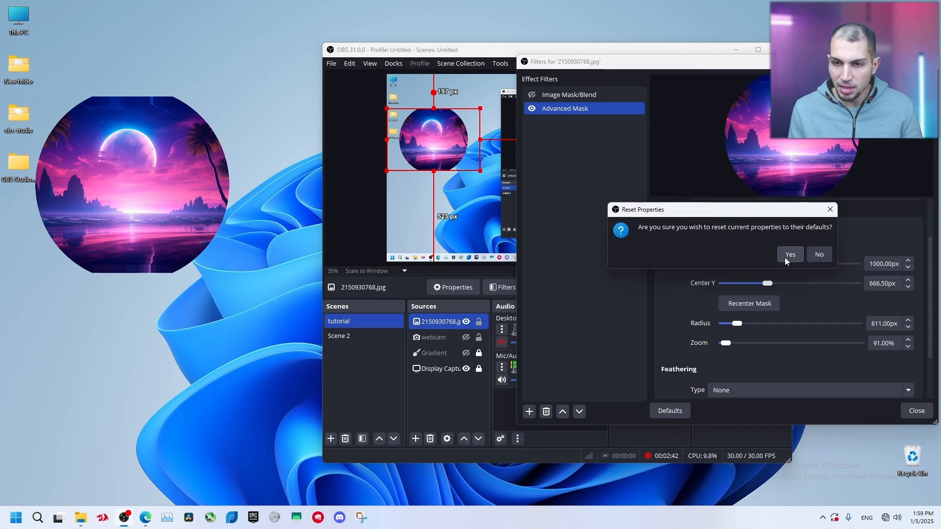
click(789, 256)
- Try the Heart, Star and Ellipse shapes on the Advanced Mask
scroll(692, 281, up, 2)
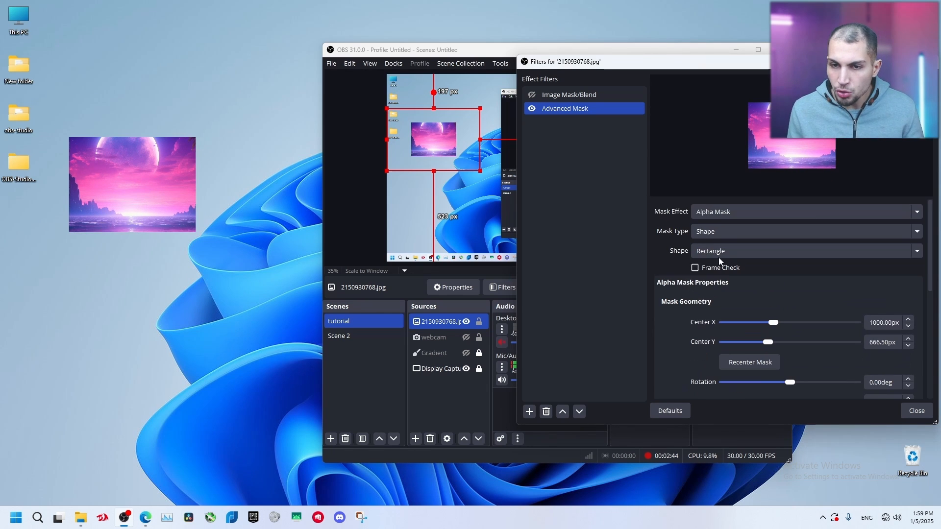
click(742, 248)
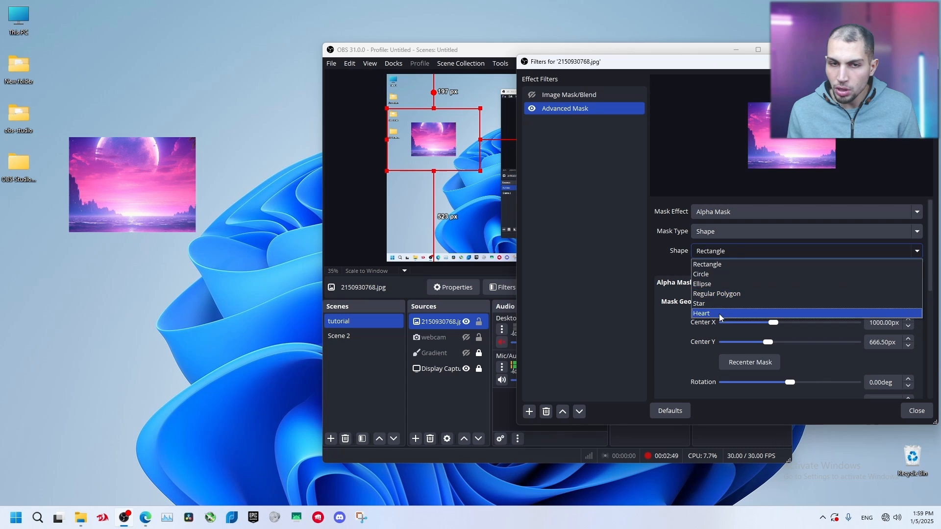
click(719, 314)
click(738, 246)
click(716, 303)
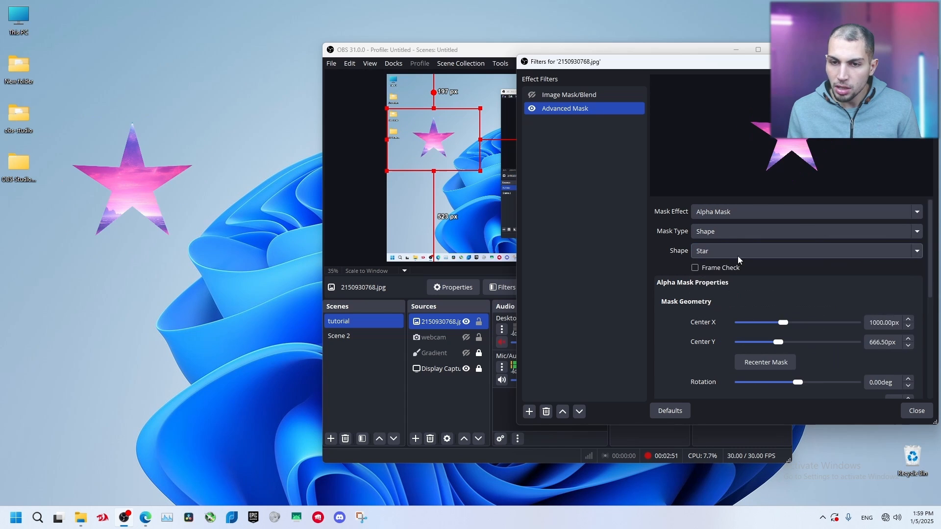
click(737, 252)
click(706, 284)
- Set the mask shape to Circle with its center at X 804 px and Y 539 px, and adjust its zoom
click(752, 251)
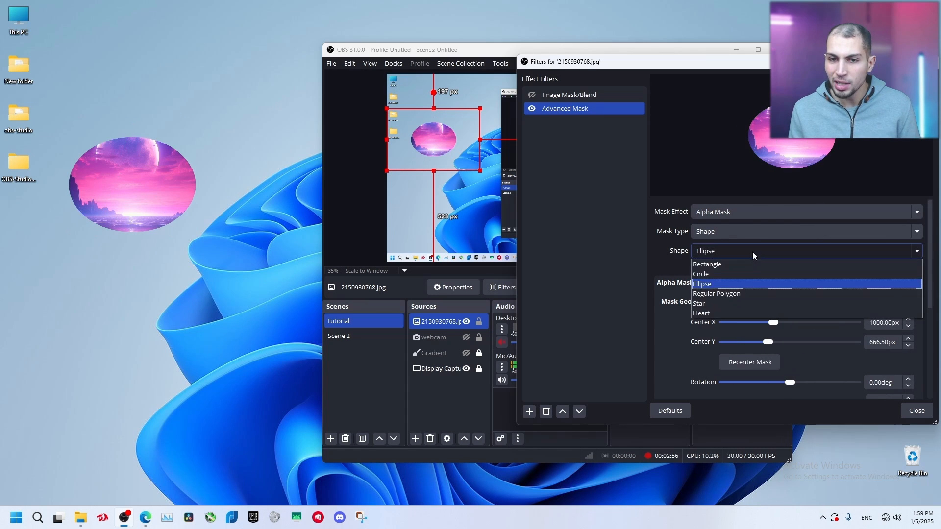
click(725, 275)
scroll(705, 319, down, 3)
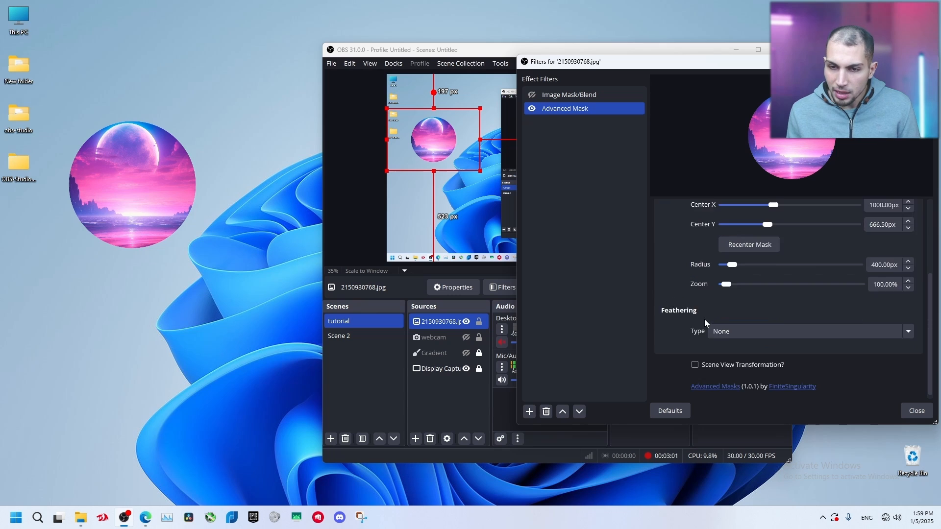
scroll(696, 319, up, 2)
drag(775, 293, 775, 286)
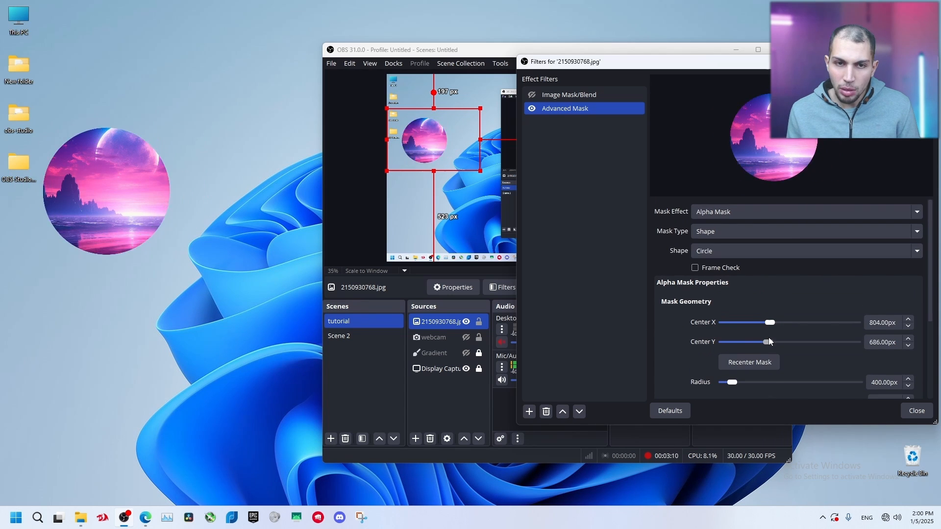
mouse_move(769, 338)
mouse_down()
mouse_move(752, 337)
mouse_move(766, 336)
mouse_up()
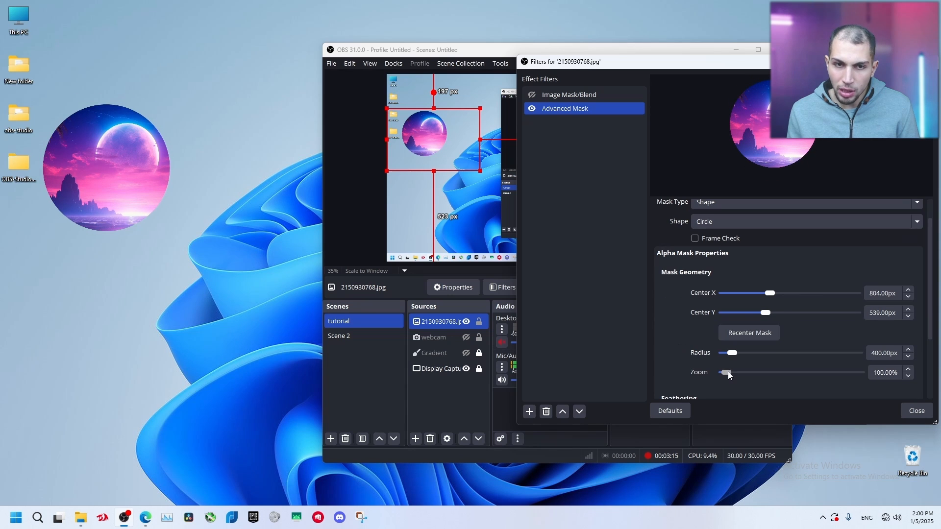
drag(728, 372, 727, 372)
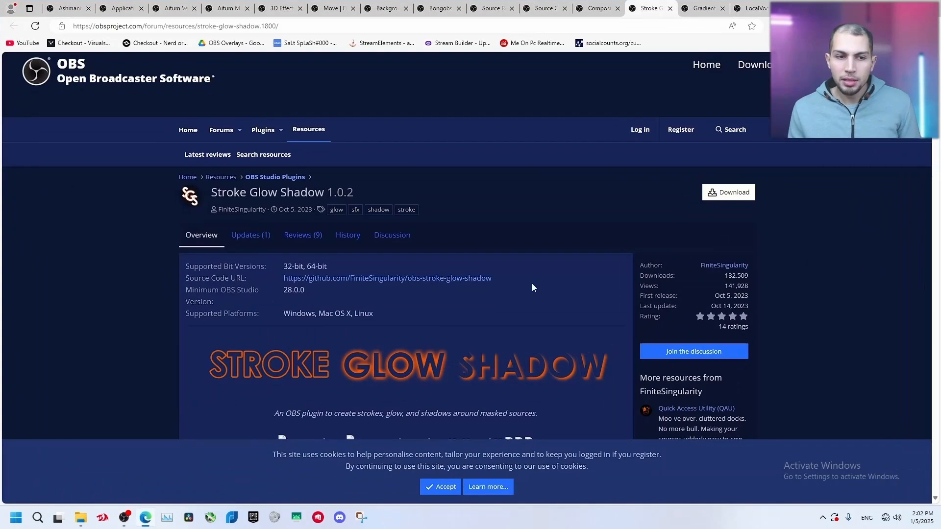
- Switch to the browser and read the Stroke Glow Shadow plugin page's sections on the stroke, glow and shadow effects
scroll(475, 260, down, 2)
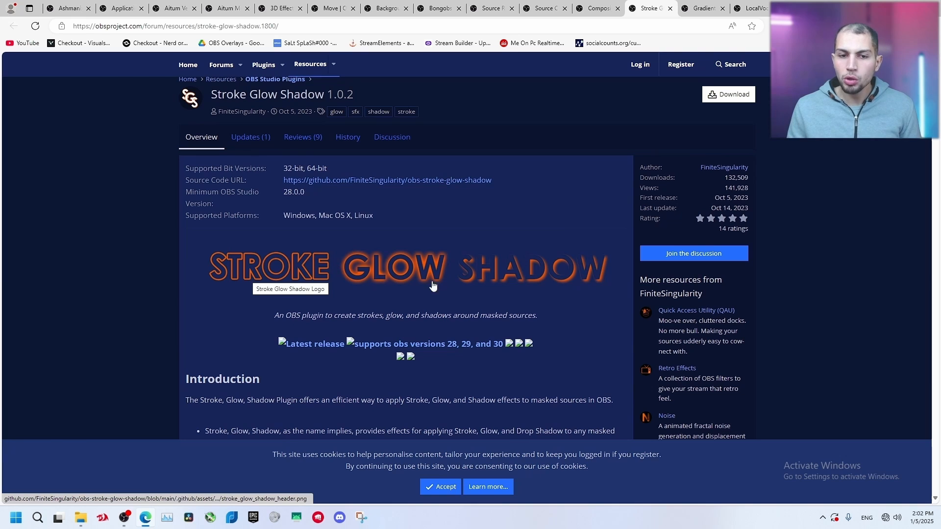
scroll(420, 252, down, 3)
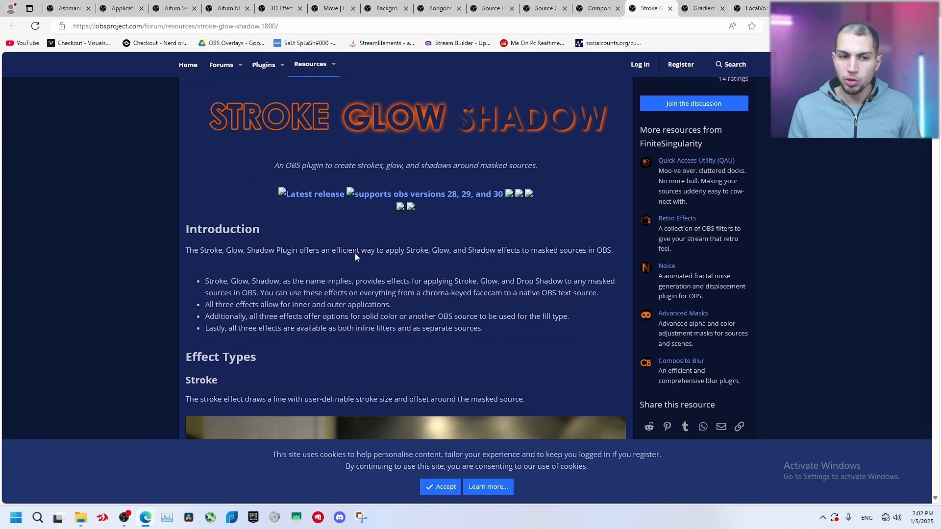
scroll(355, 253, down, 10)
scroll(340, 143, down, 5)
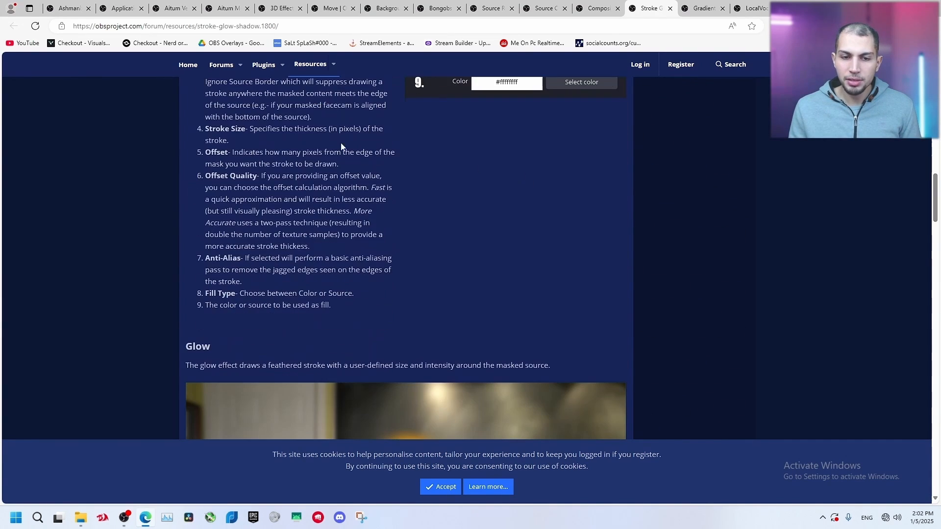
scroll(477, 214, down, 6)
scroll(476, 263, down, 8)
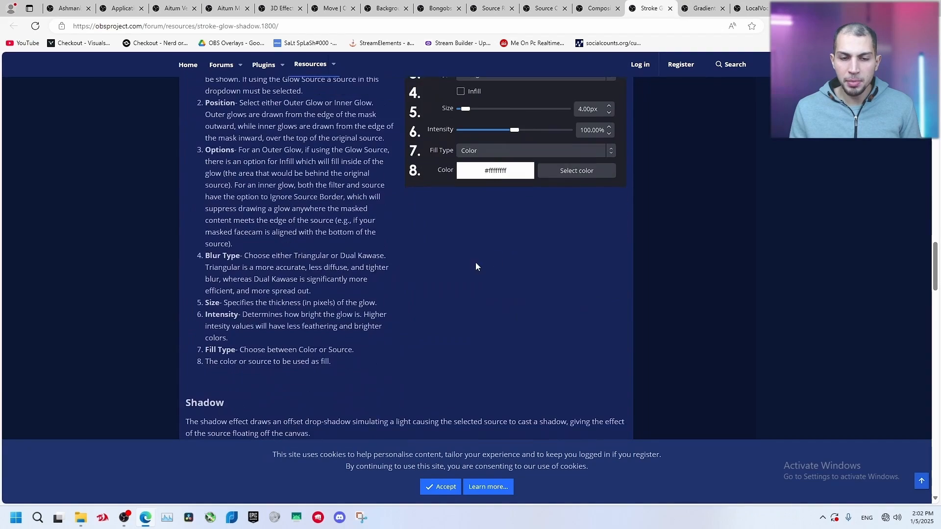
scroll(475, 265, down, 7)
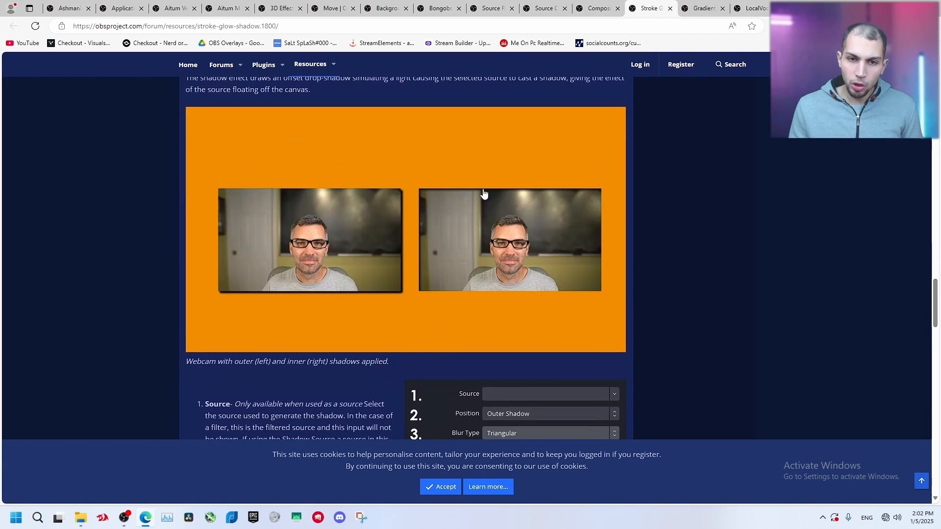
scroll(481, 196, up, 7)
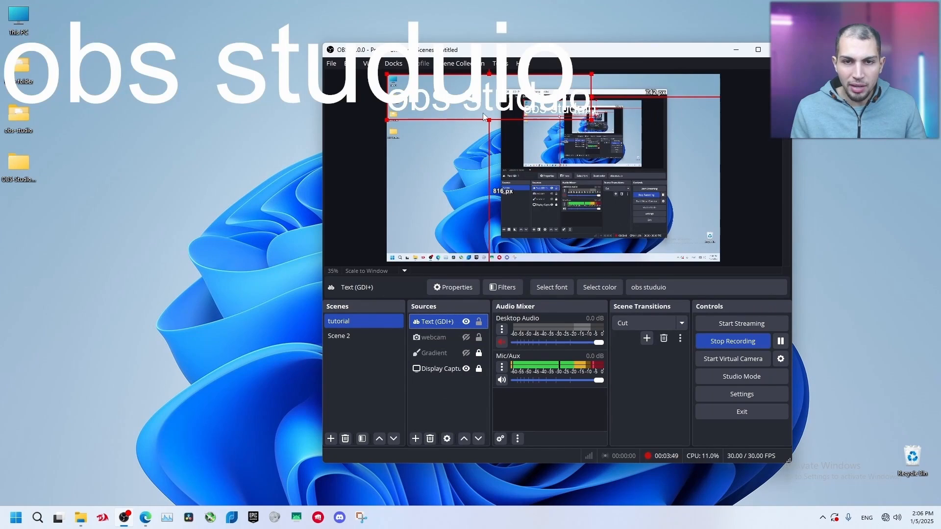
- In OBS, add a Glow filter to the "obs studuio" text and place it about 929 px from the canvas's left edge, 178 px above the bottom
drag(484, 117, 484, 172)
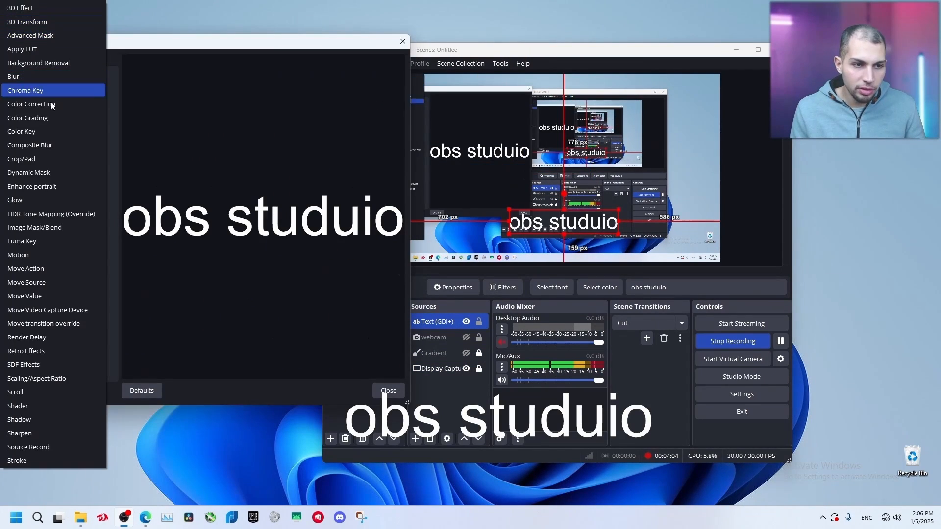
click(49, 200)
click(172, 239)
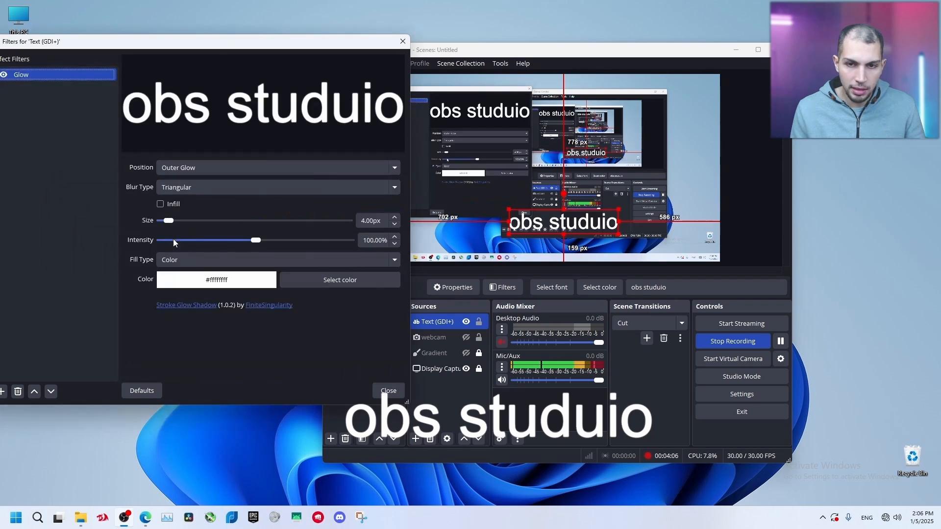
drag(577, 221, 617, 217)
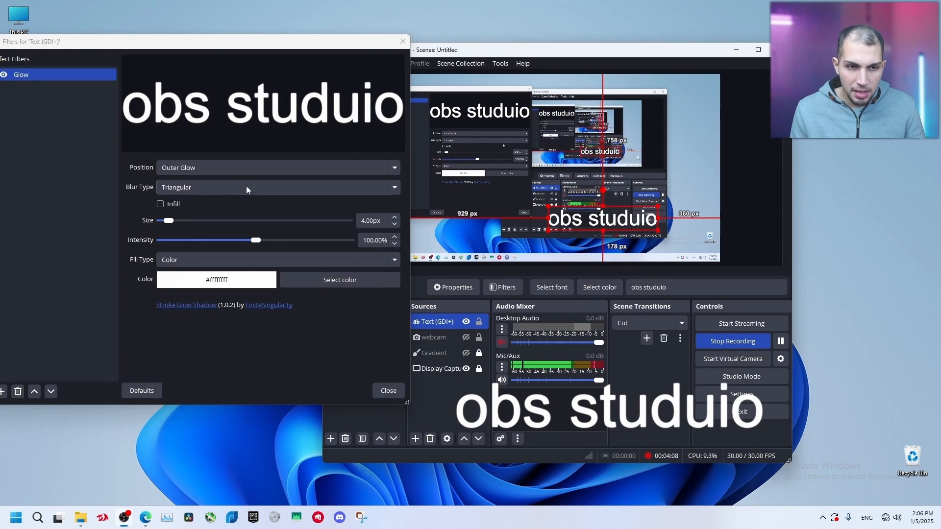
- Set the text's Glow to size 79 px, intensity 70.60% and the bright green color #00ff00
drag(173, 220, 312, 219)
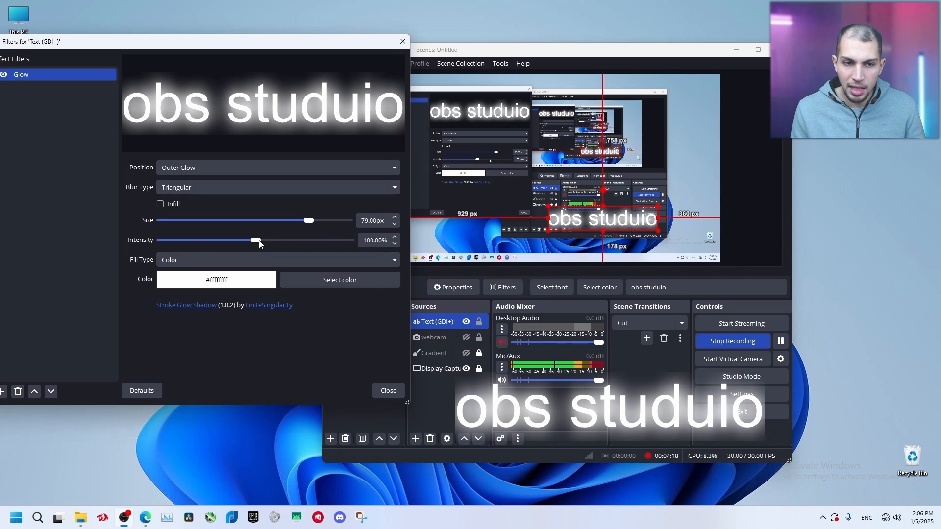
drag(260, 242, 228, 243)
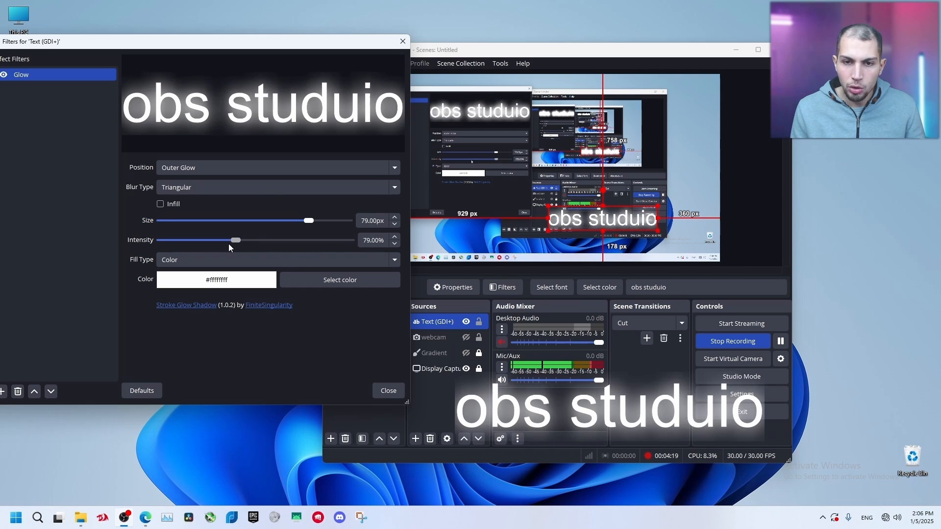
click(338, 281)
click(155, 123)
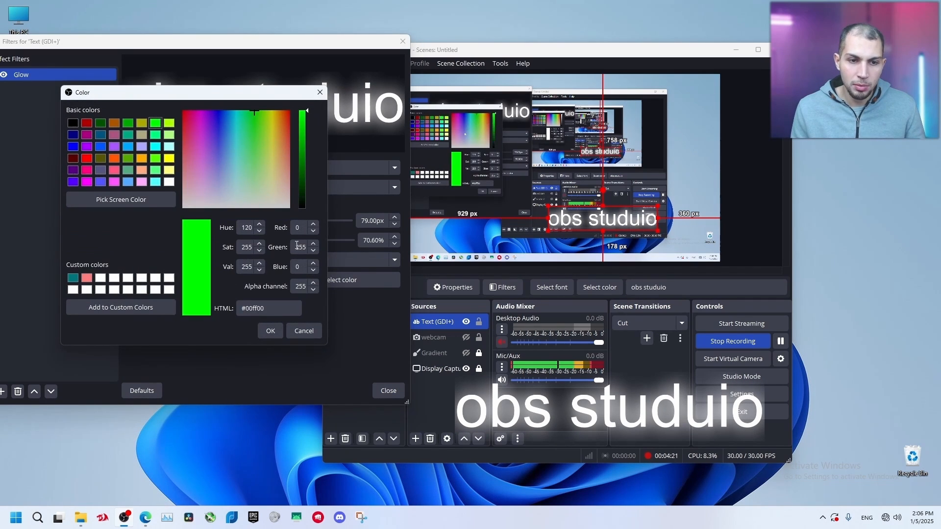
click(271, 331)
- Add a Shadow filter to the text and open the Shadow's settings
click(3, 391)
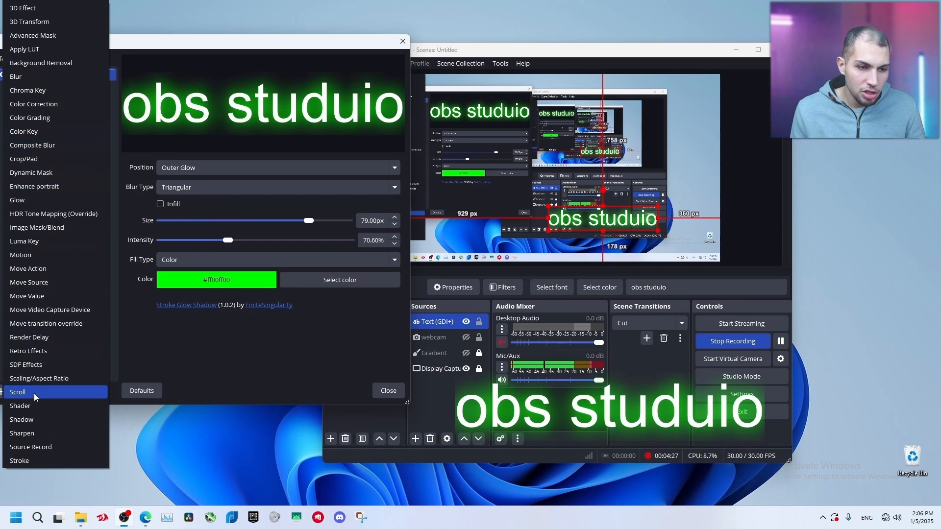
click(31, 420)
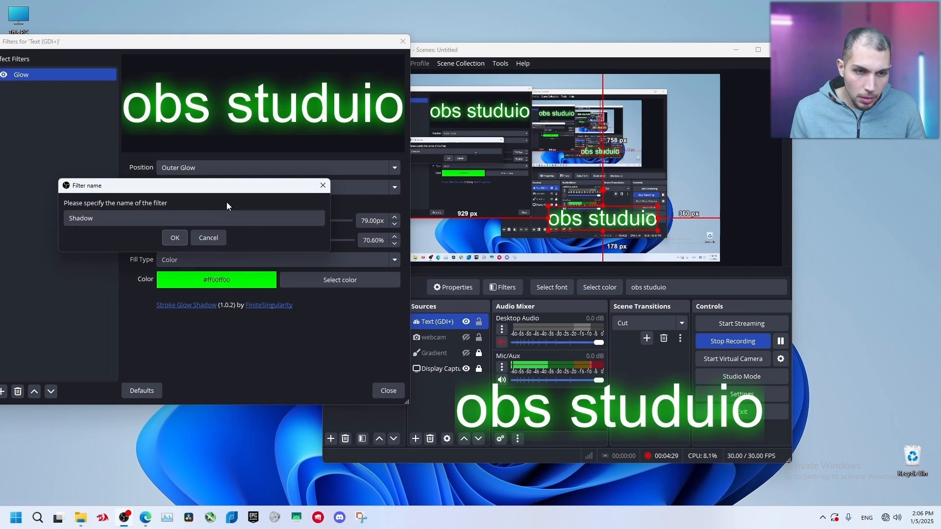
click(175, 238)
click(75, 74)
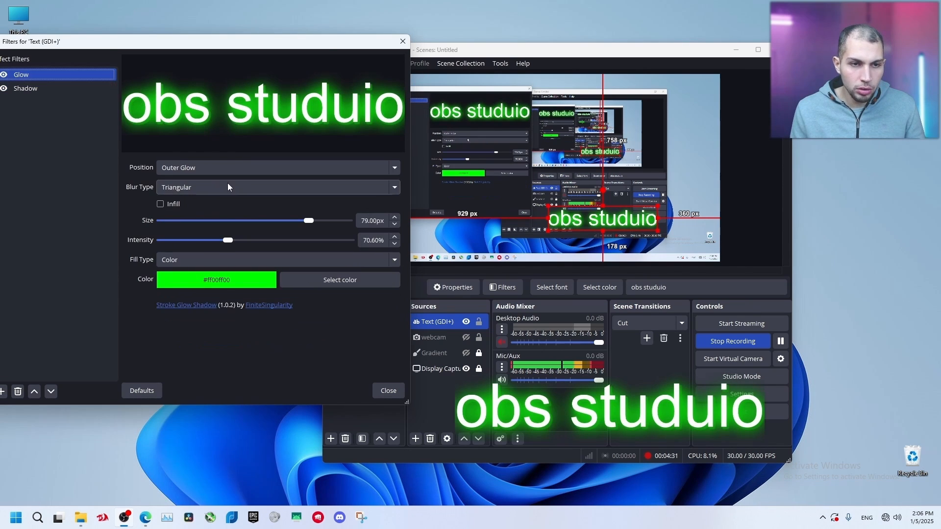
click(228, 169)
click(42, 87)
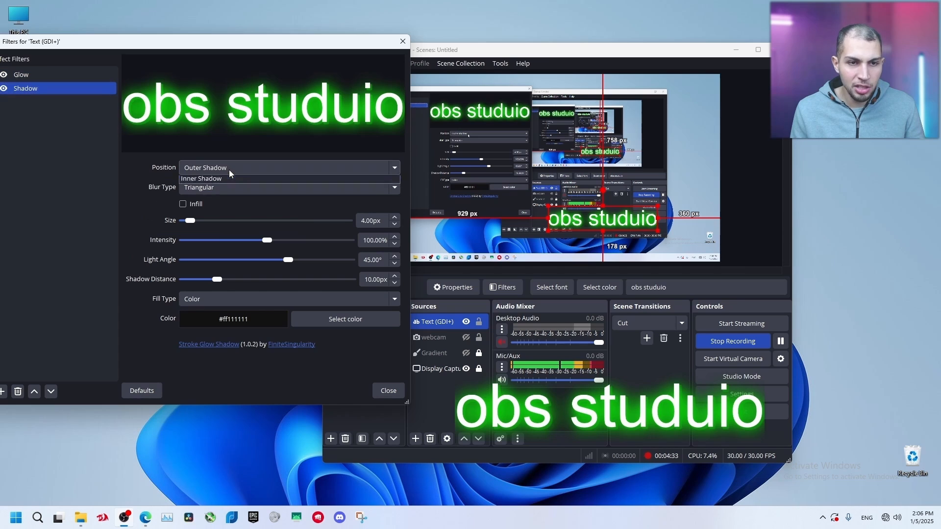
- Try the shadow as Inner Shadow with size 0 px, and set it to Outer Shadow with size 100 px
click(228, 170)
click(255, 190)
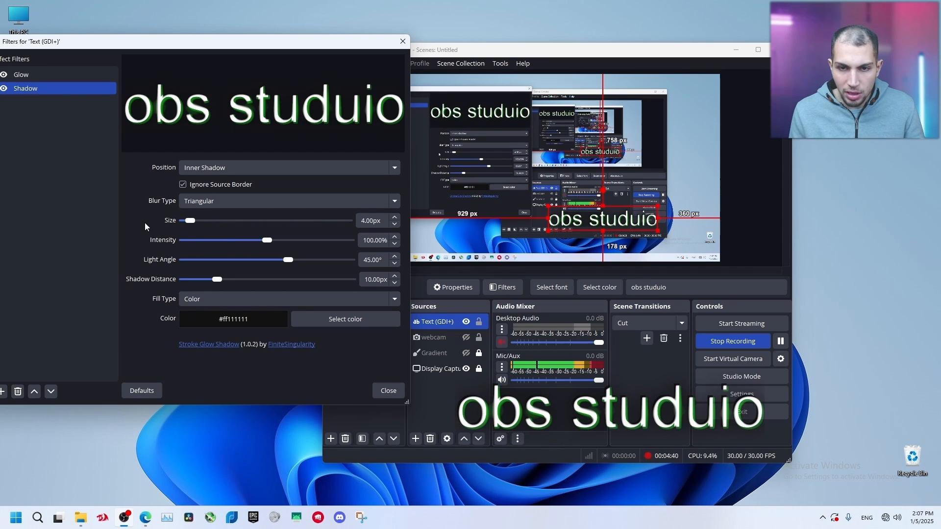
drag(201, 219, 167, 237)
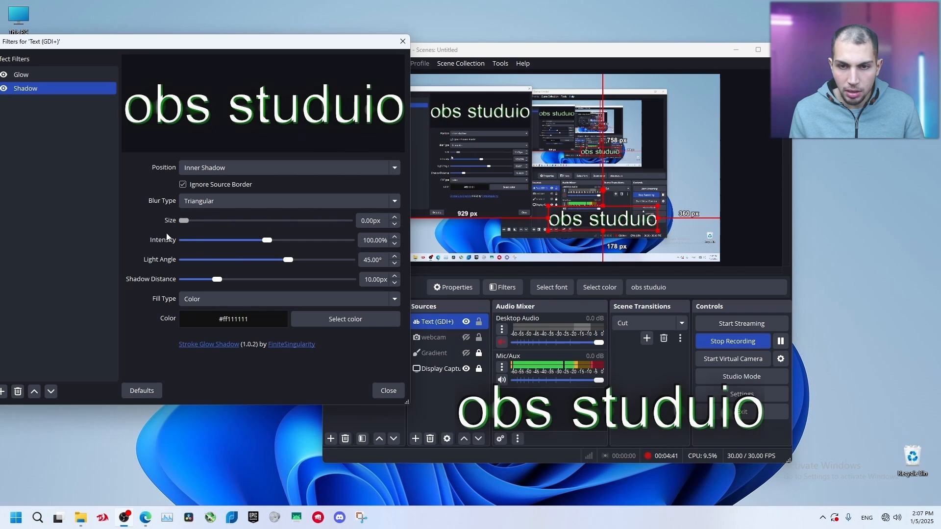
click(211, 170)
click(211, 180)
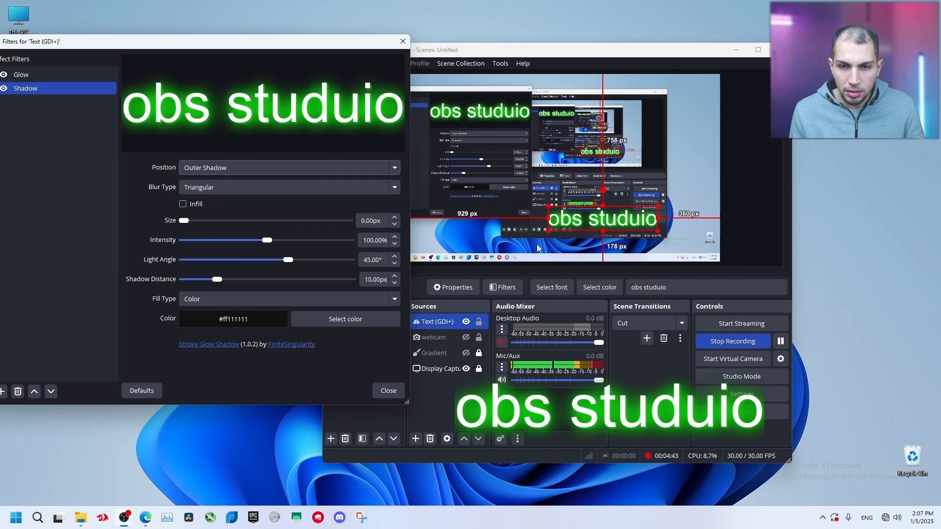
drag(184, 221, 349, 221)
- Hide the Glow filter and move the text about 1289 px from the canvas's left edge, 184 px below the top
click(43, 75)
click(4, 74)
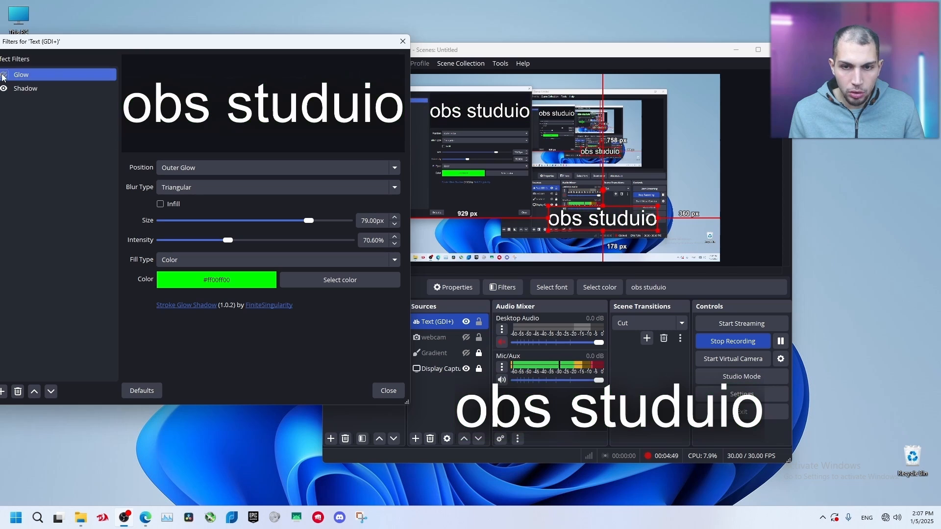
drag(617, 209, 678, 108)
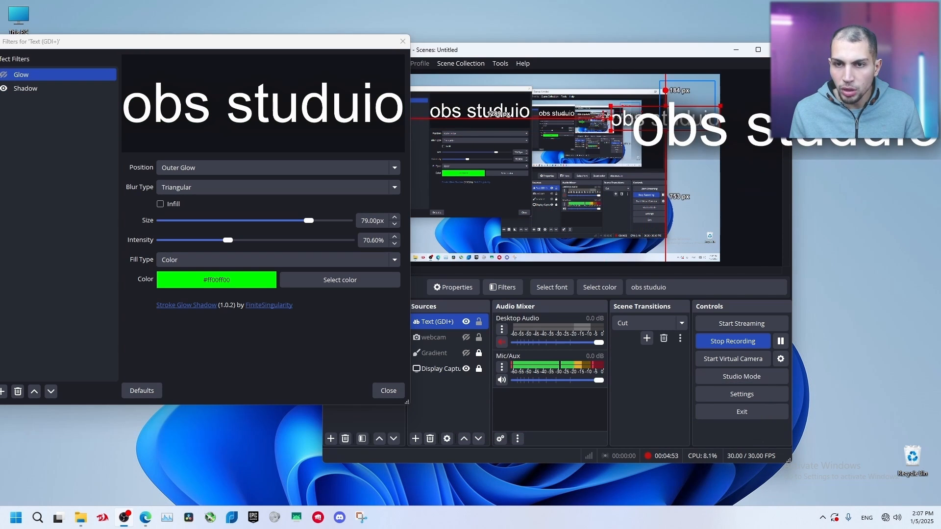
- Set the Shadow filter's intensity to 104.40% and its color to dark red #aa0000, keeping size 100 px
click(77, 93)
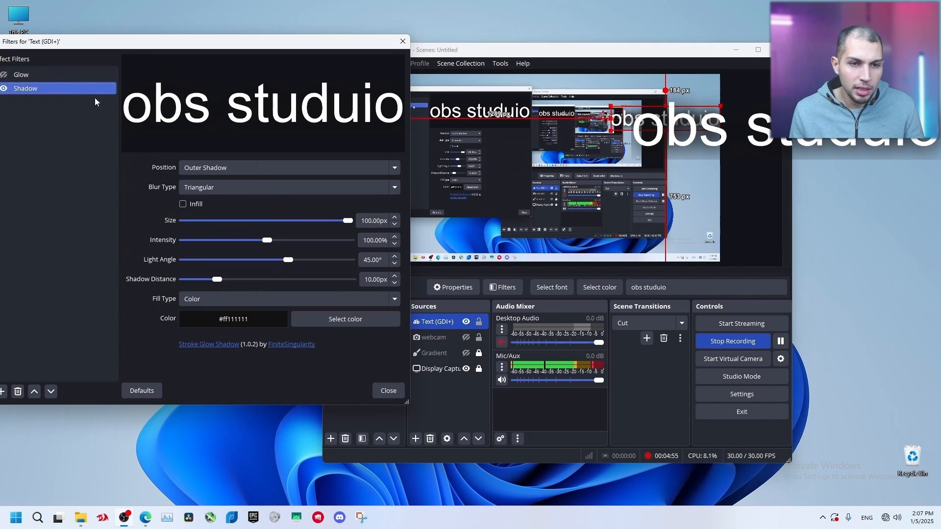
drag(351, 222, 415, 208)
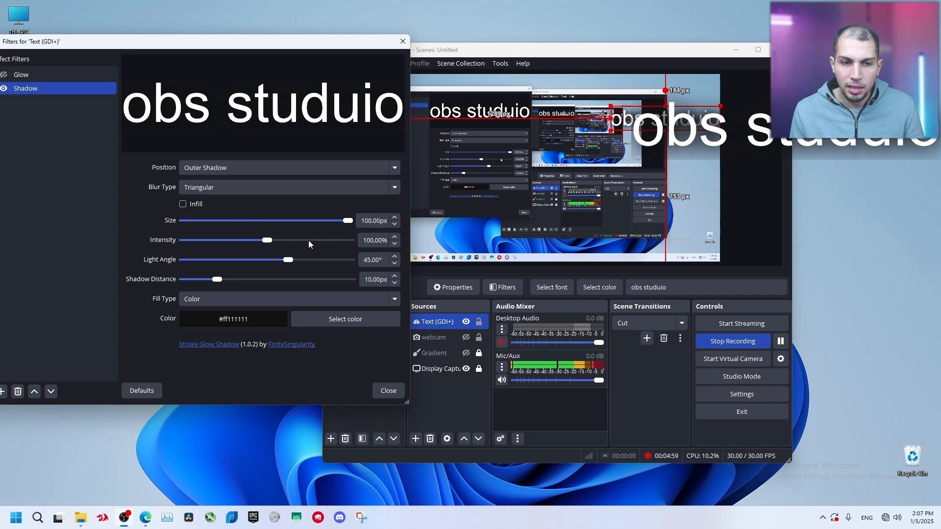
mouse_move(263, 240)
mouse_down()
mouse_move(236, 245)
mouse_move(263, 243)
mouse_up()
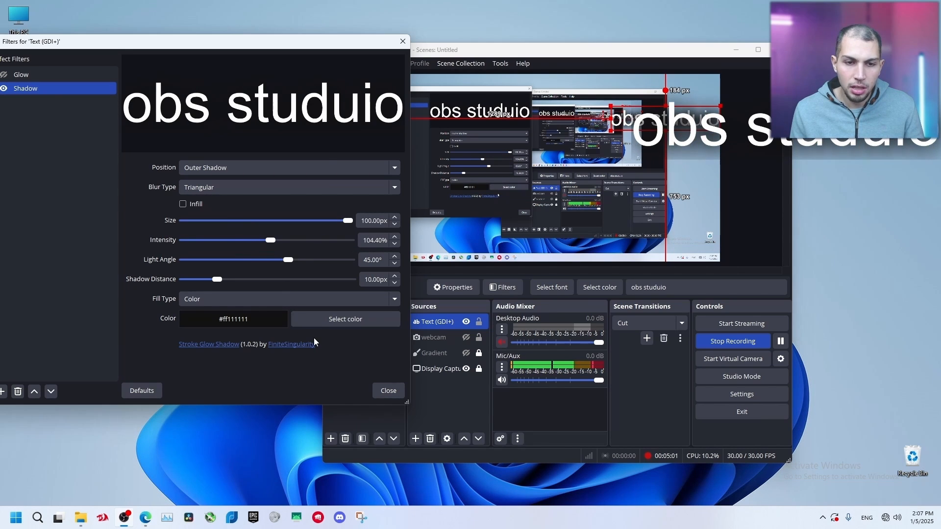
click(346, 319)
click(87, 124)
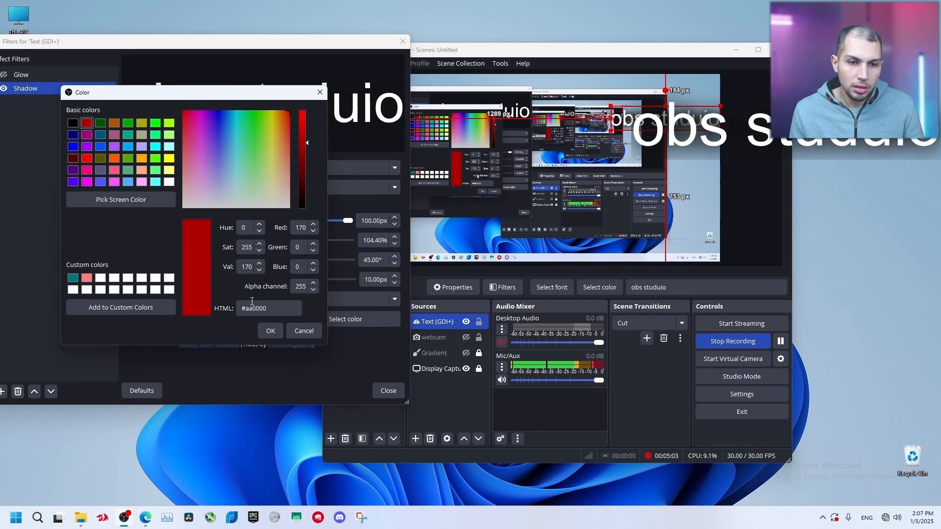
click(271, 331)
- Show the Glow filter again and change the shadow to Inner Shadow with size 10 px
click(4, 76)
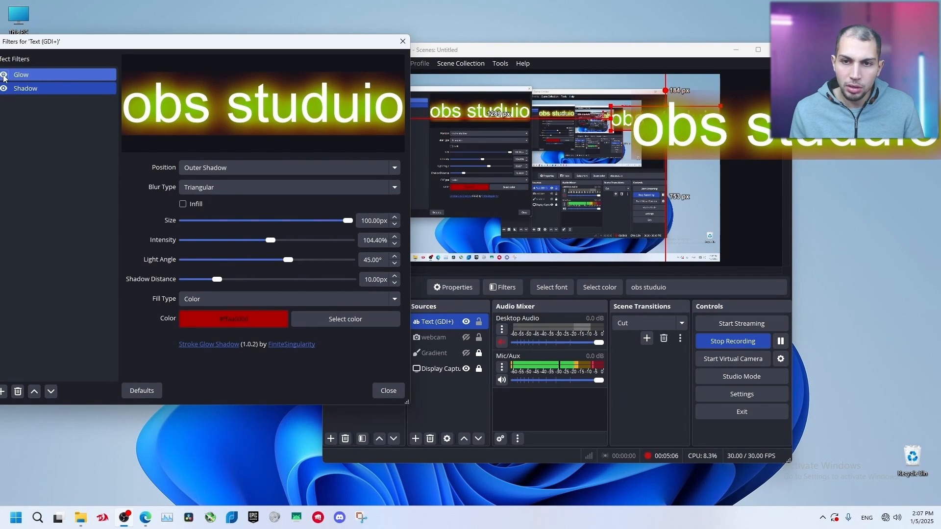
click(267, 168)
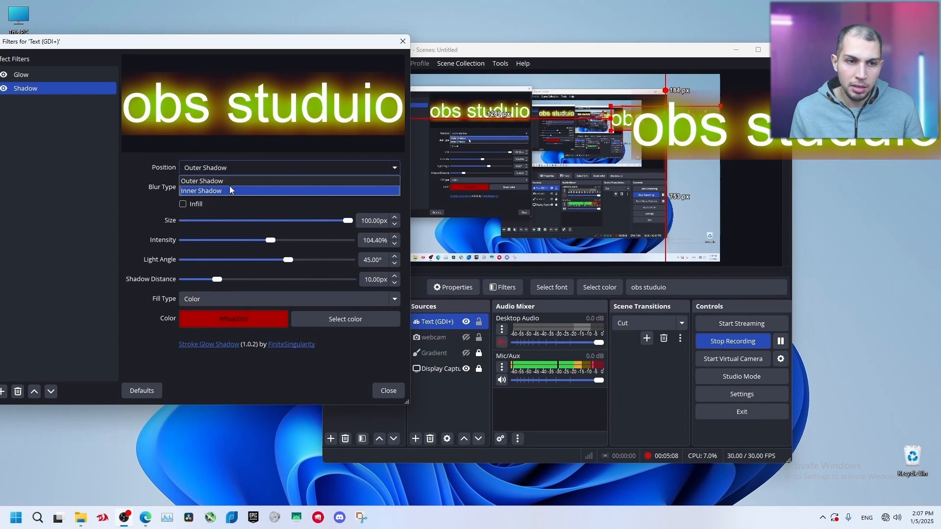
click(257, 187)
drag(352, 224, 200, 221)
- Add a Stroke filter to the text and reduce its stroke size to 0
click(2, 391)
click(42, 460)
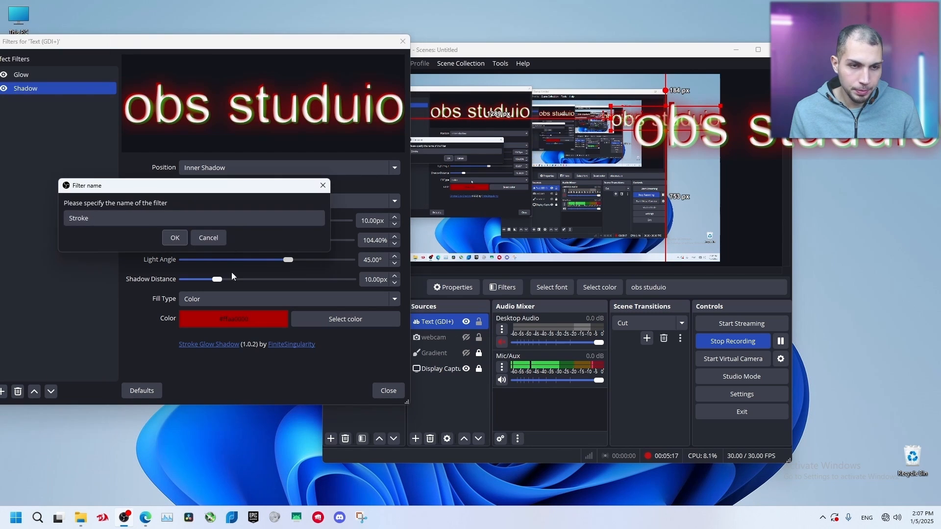
key(Return)
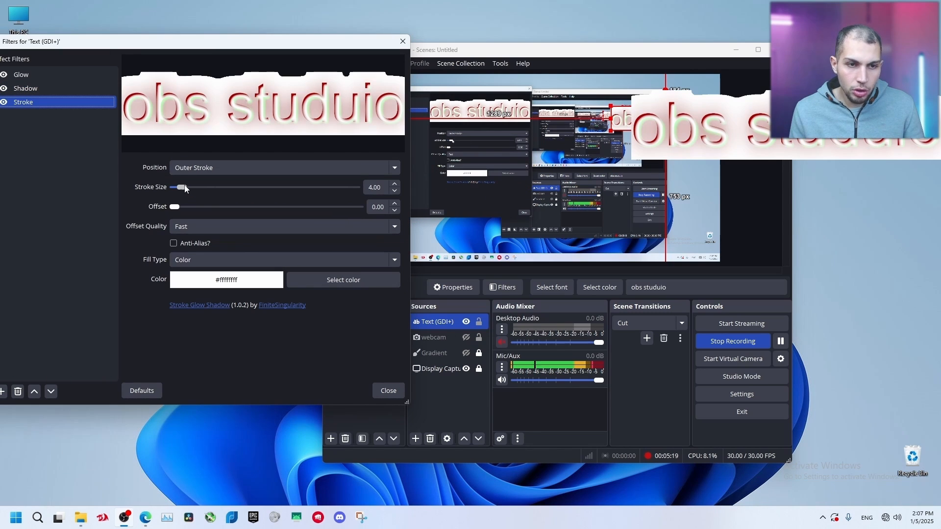
drag(183, 187, 184, 188)
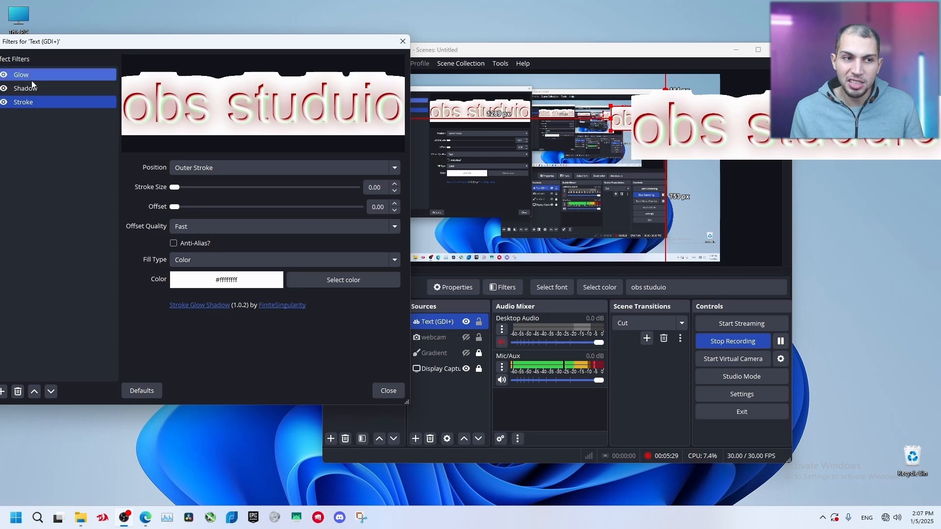
- Hide the Shadow and Glow filters and move the text about 1243 px from the canvas's left edge, 207 px below the top
click(4, 89)
click(4, 75)
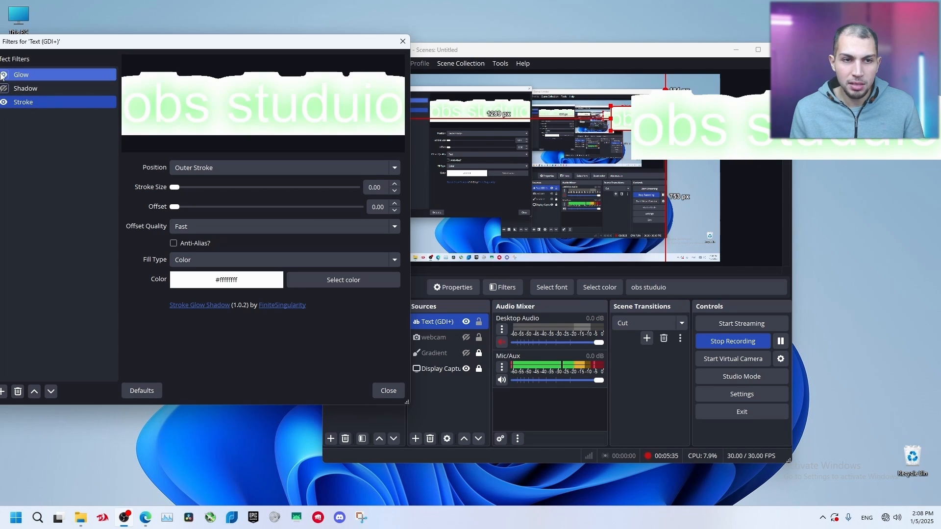
drag(701, 122, 693, 125)
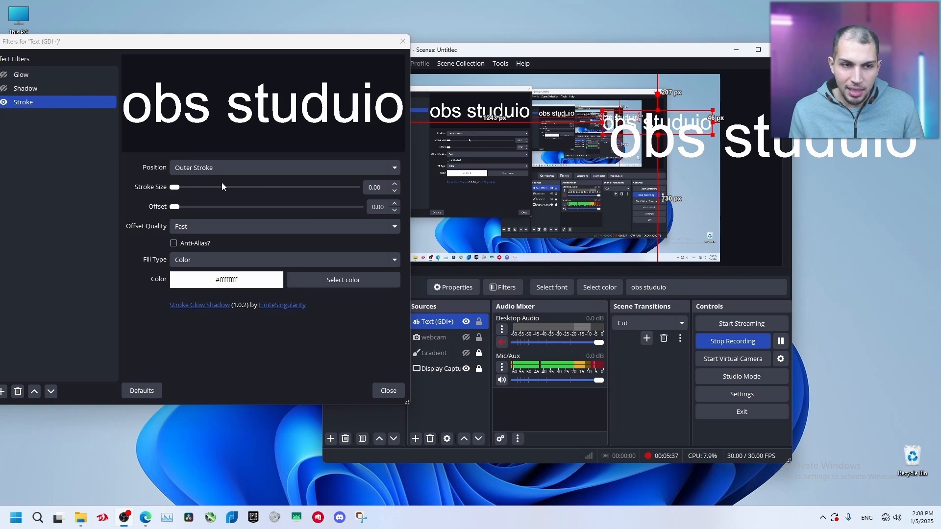
- Give the text an outer stroke in black #000000 with stroke size 19
mouse_move(176, 190)
mouse_down()
mouse_move(197, 190)
mouse_move(185, 190)
mouse_up()
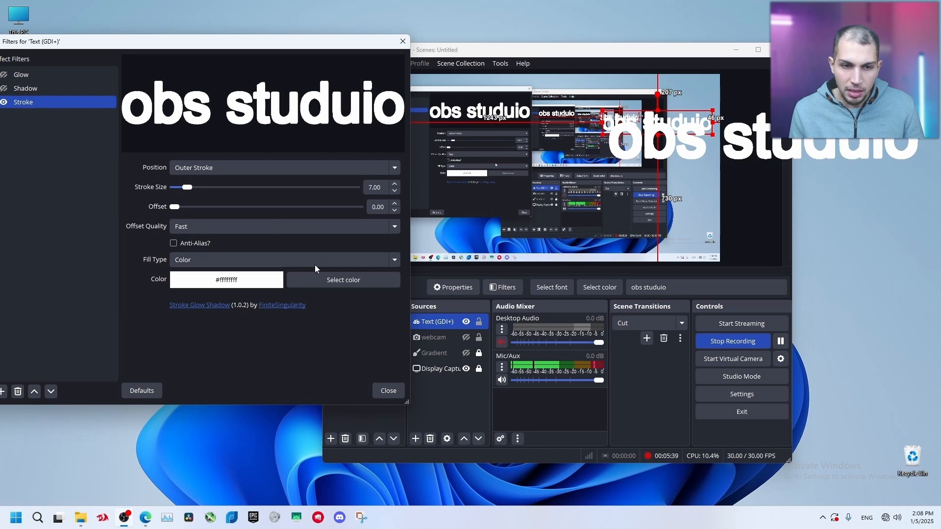
click(319, 278)
click(76, 126)
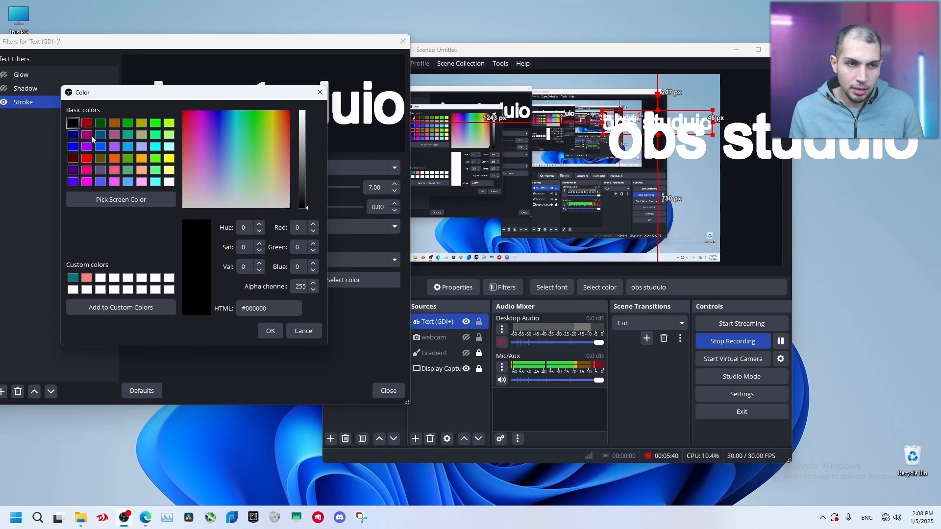
click(266, 326)
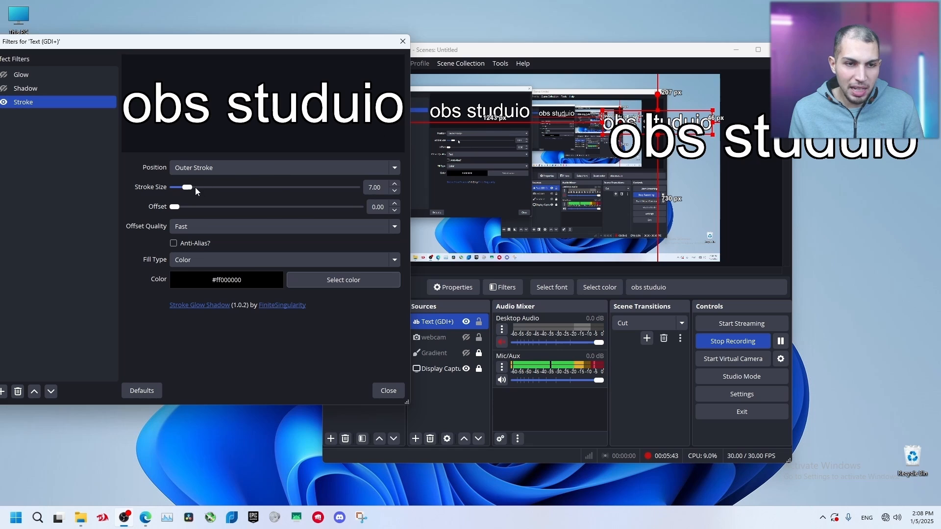
drag(190, 187, 211, 189)
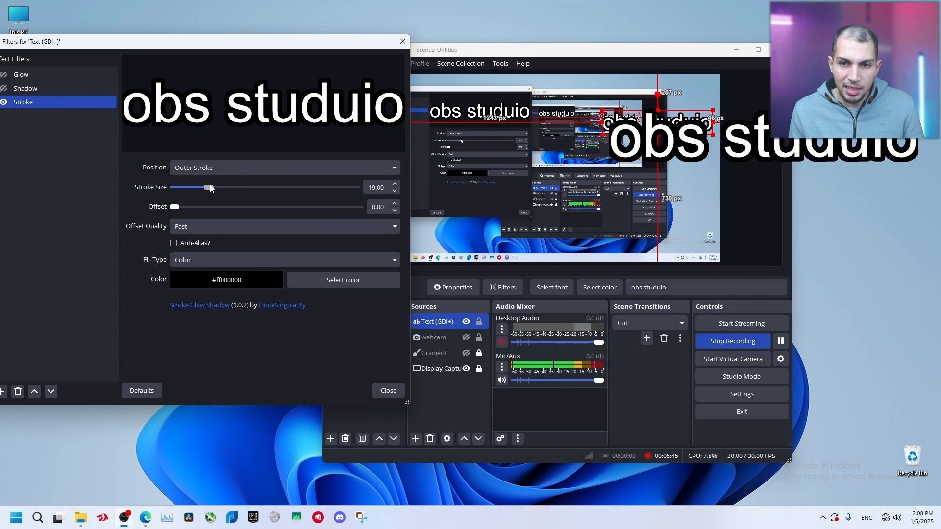
- Toggle the Shadow and Glow filters to compare them combined with the black stroke, and shift the text on the canvas
click(4, 88)
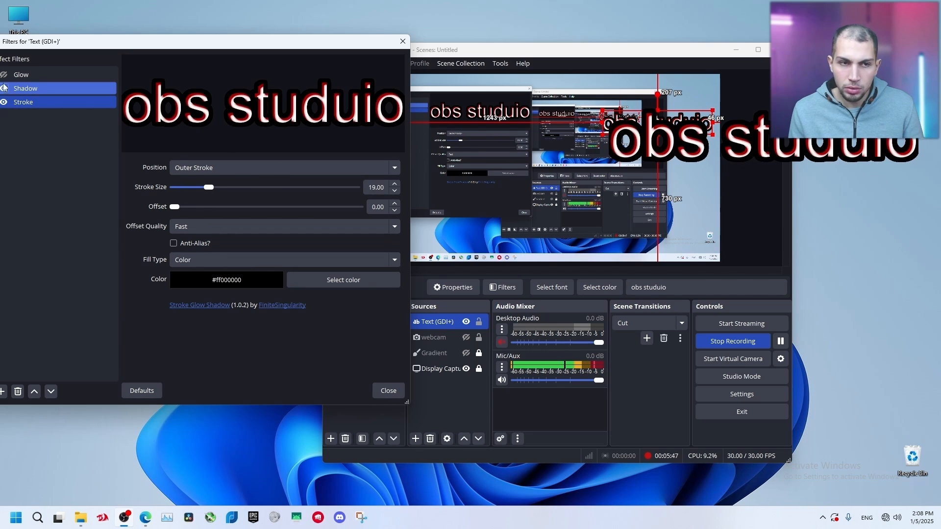
click(4, 75)
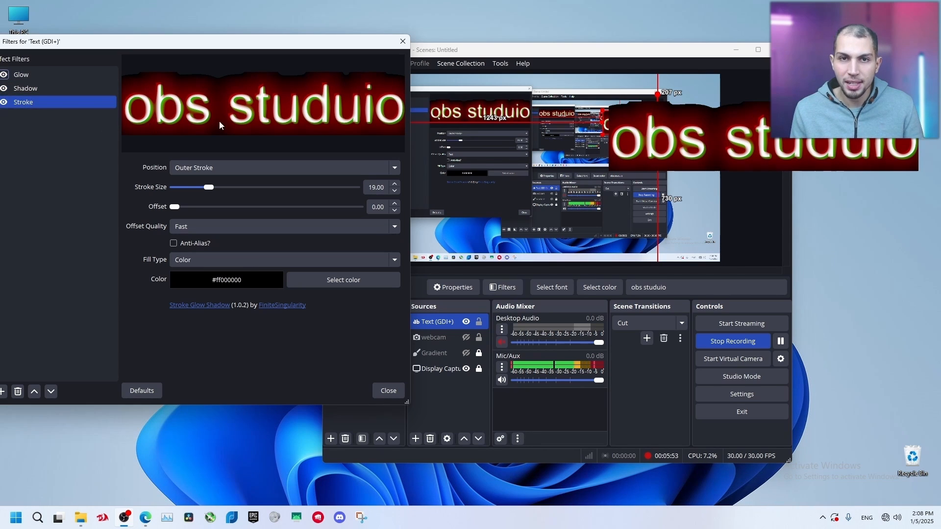
click(4, 75)
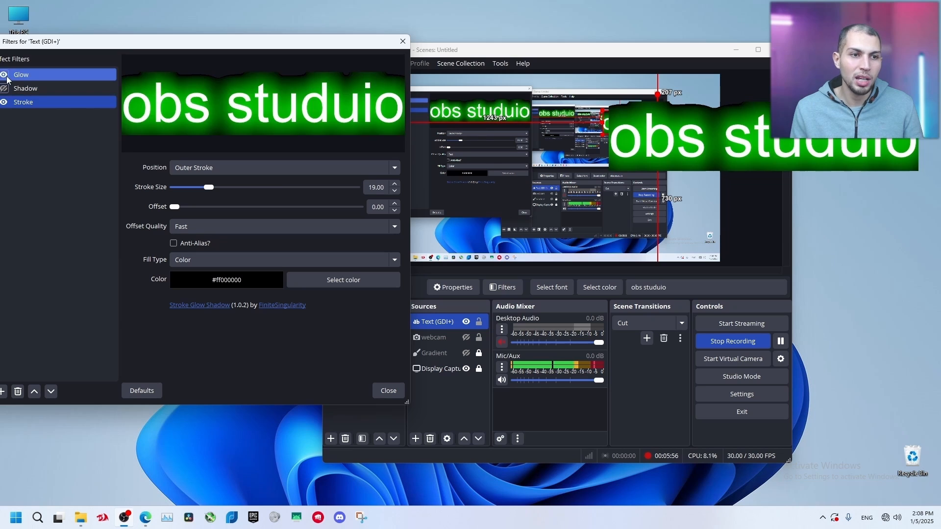
click(3, 88)
drag(656, 123, 655, 141)
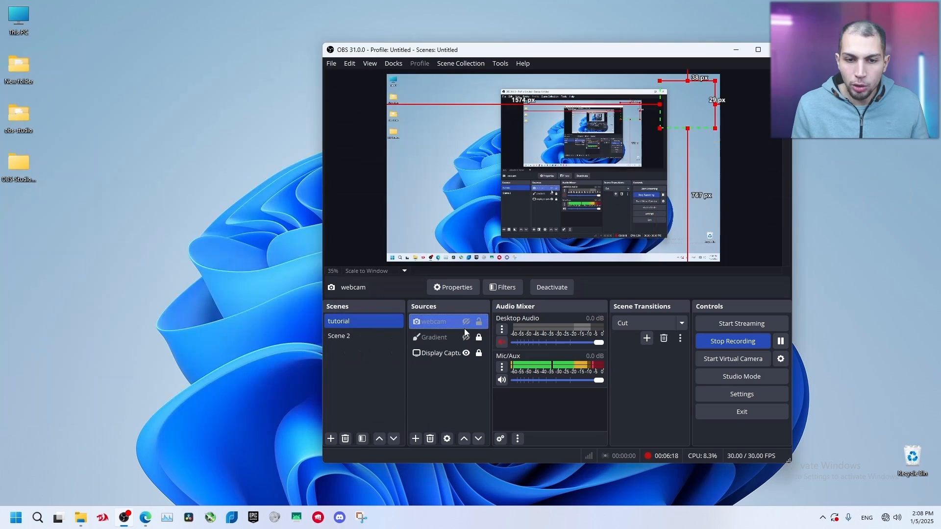
- Show the webcam source and enable its Chroma Key filter
click(466, 322)
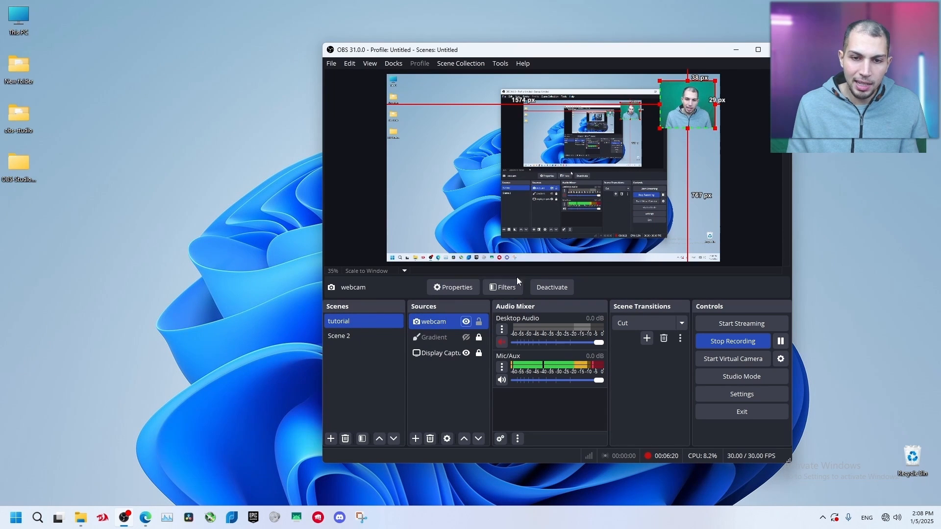
click(504, 288)
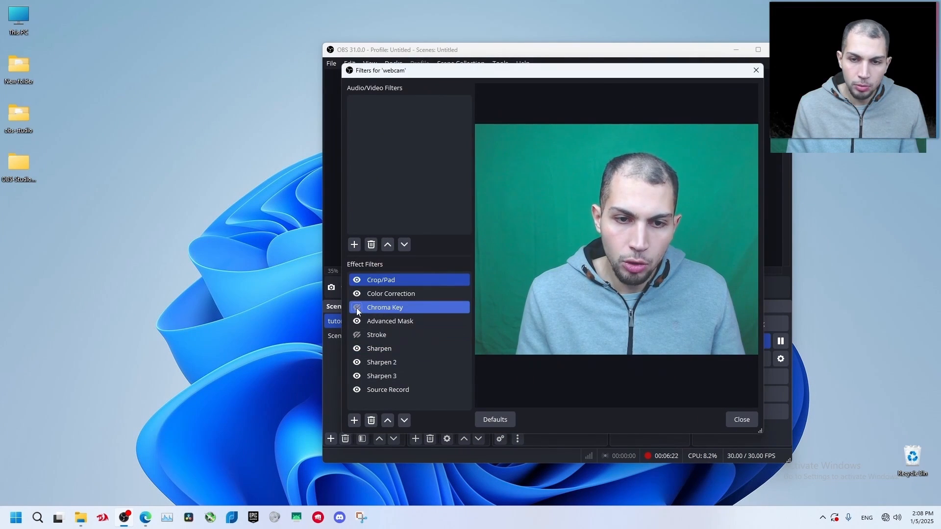
click(357, 307)
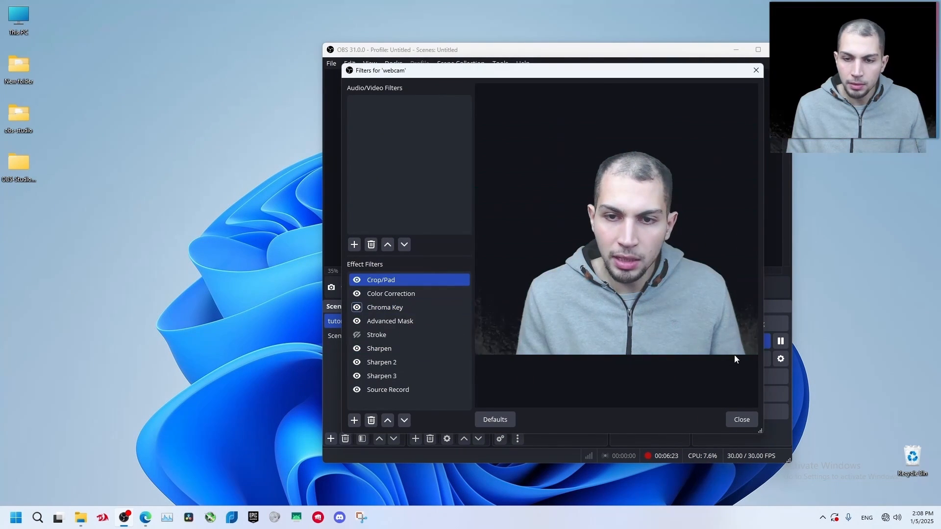
- Add a second Stroke filter to the webcam with stroke size 13, and move the filters window clear of the preview
click(354, 421)
click(398, 457)
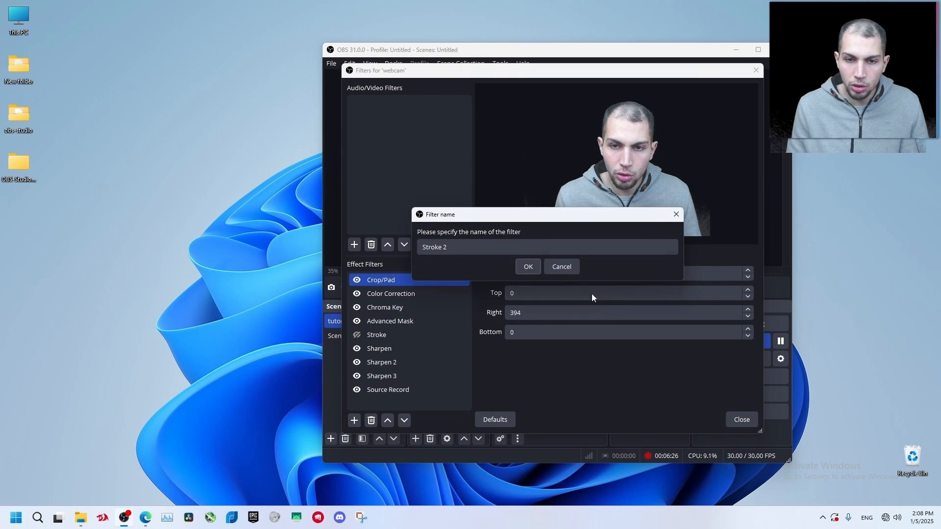
key(Return)
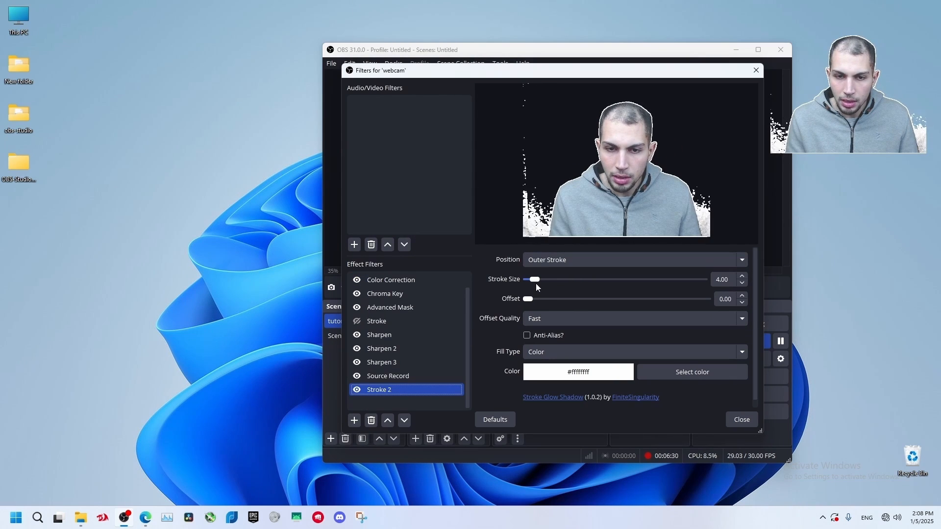
drag(534, 280, 551, 280)
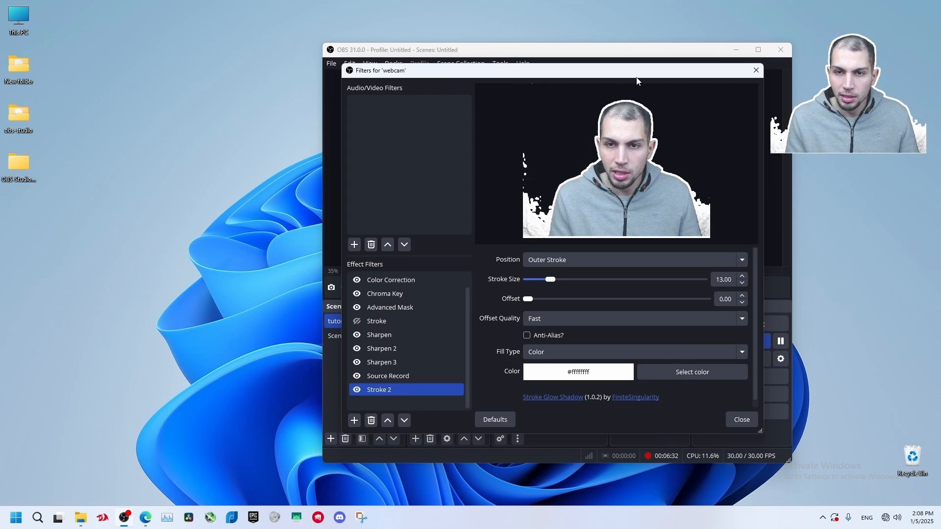
drag(635, 80, 361, 143)
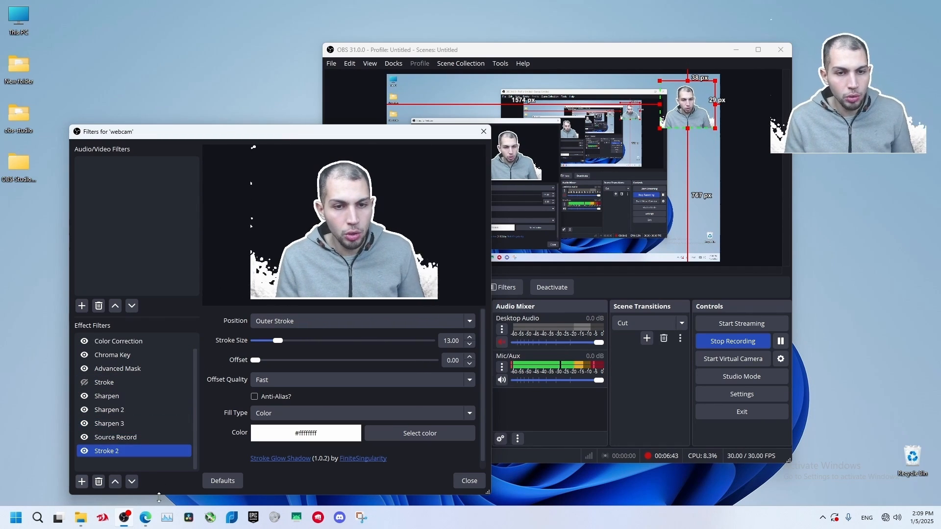
- Add a Glow filter to the webcam, hide its Stroke 2 filter and increase the glow size
click(82, 481)
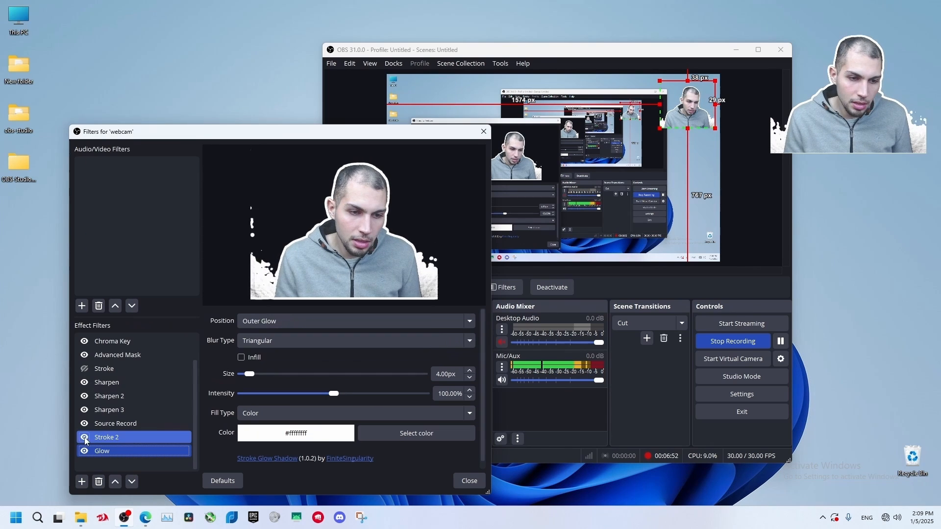
click(84, 437)
drag(293, 374, 502, 368)
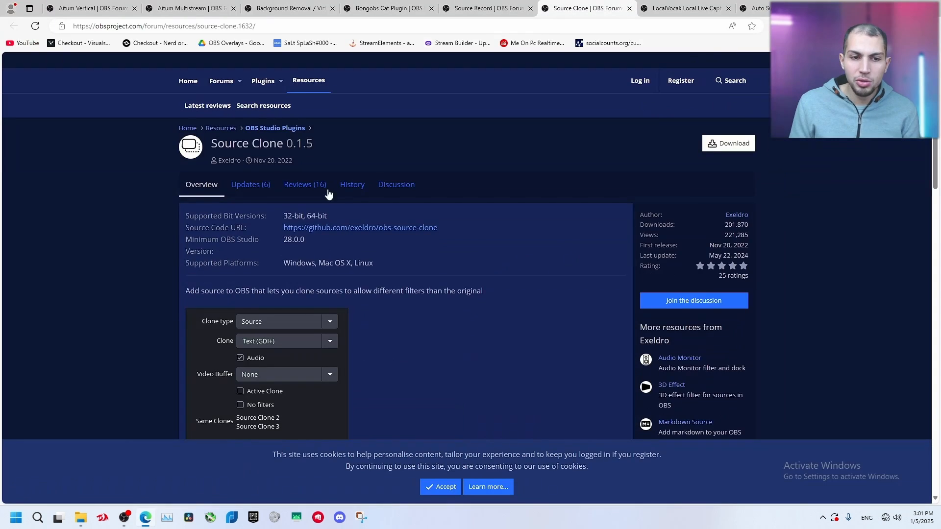
- Look over the Source Clone plugin page in the browser and switch to OBS Studio
scroll(328, 191, down, 1)
scroll(328, 191, up, 2)
click(886, 5)
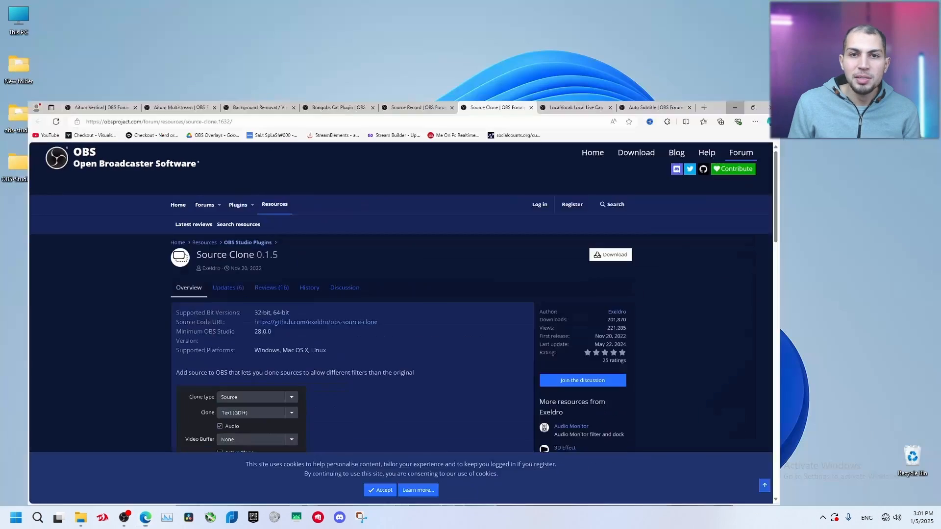
click(128, 522)
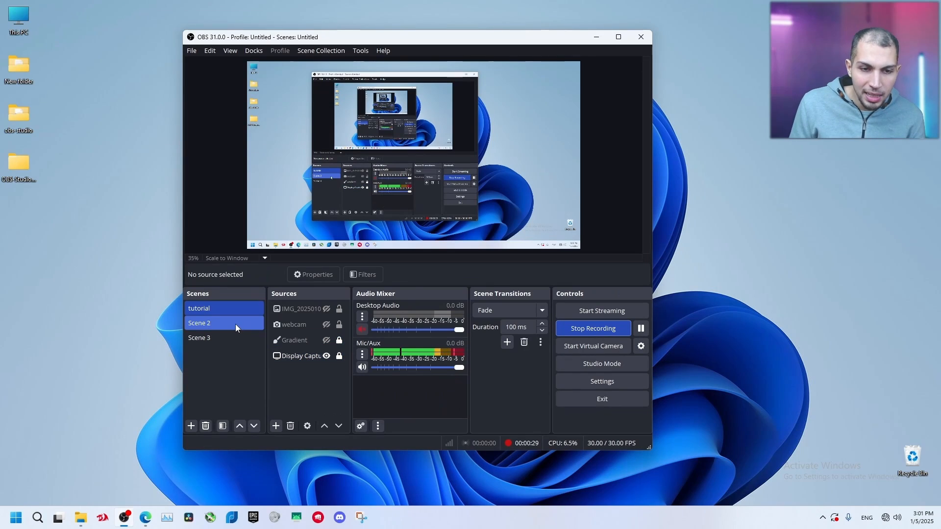
- Add a Source Clone source to Scene 2
click(313, 324)
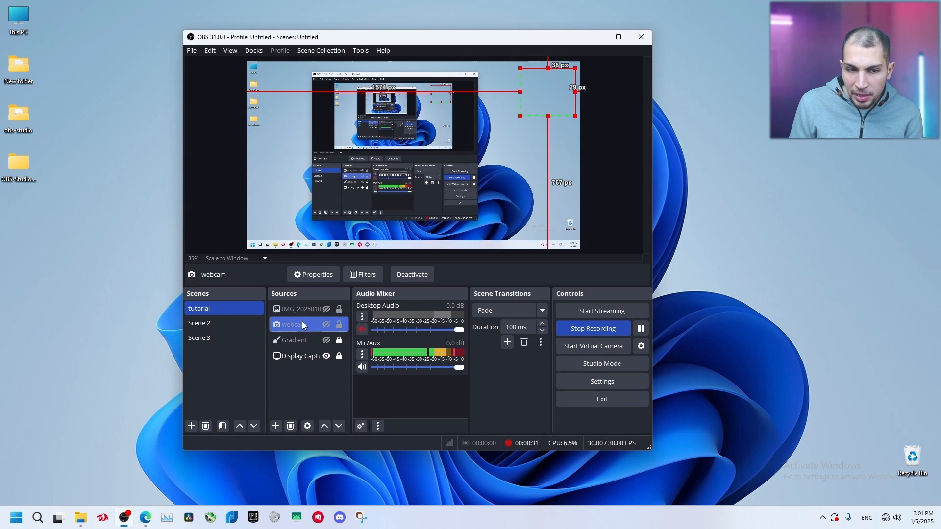
click(221, 323)
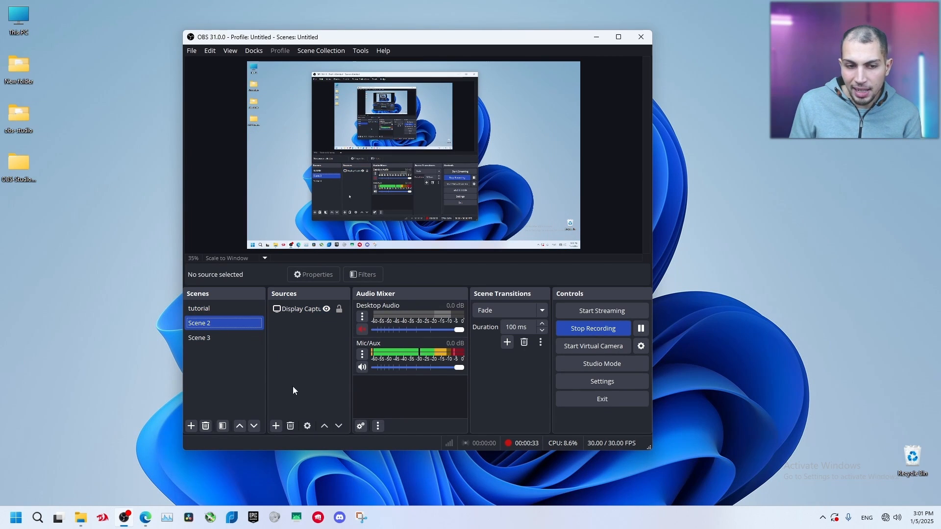
click(277, 426)
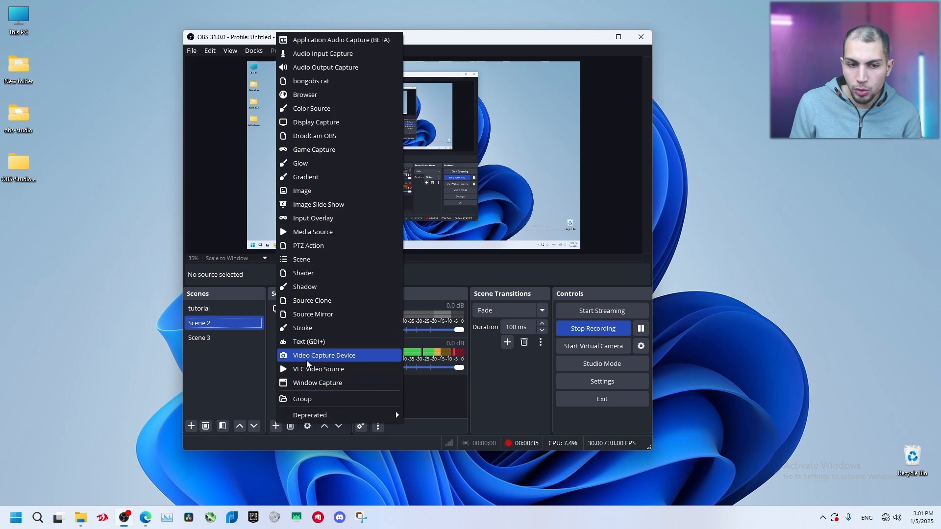
click(283, 430)
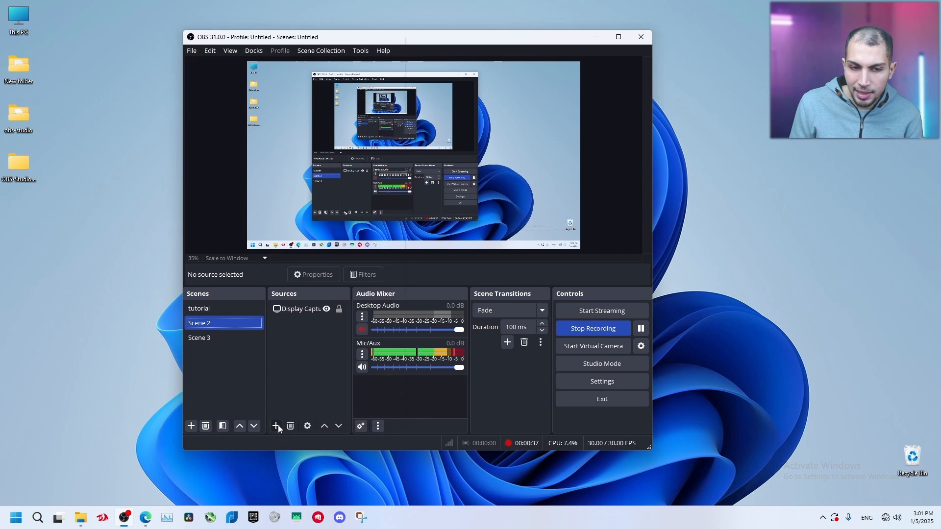
click(278, 425)
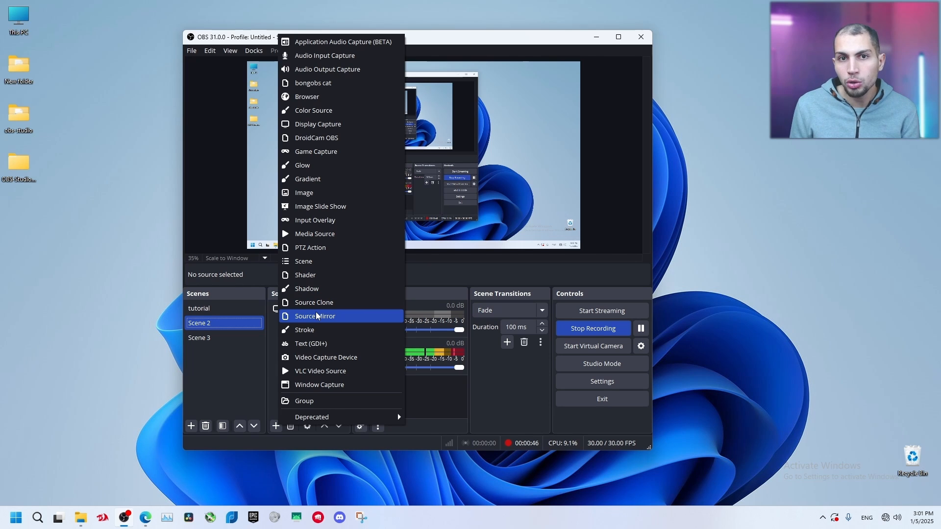
click(343, 303)
click(437, 307)
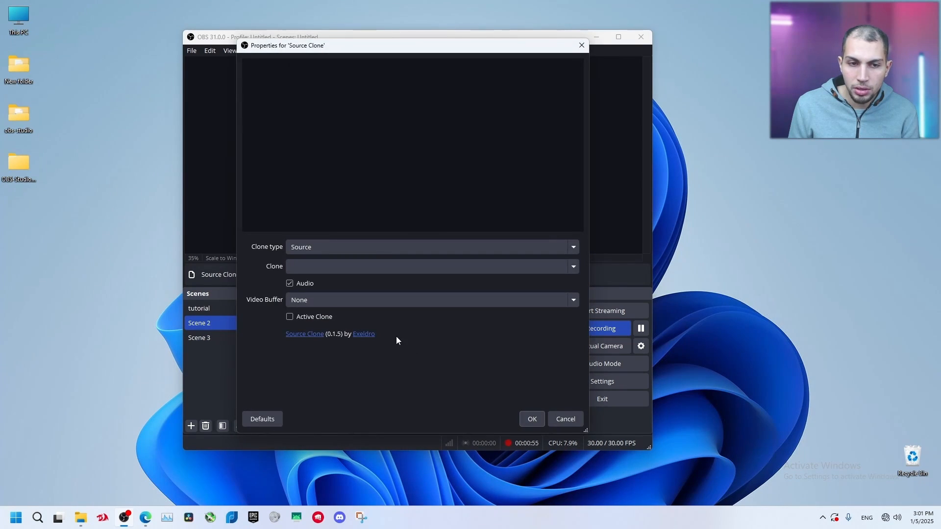
- Set the clone to the tutorial scene with clone type Source, and shrink it about 542 px from the canvas's left edge, 372 px below the top
drag(335, 47, 560, 126)
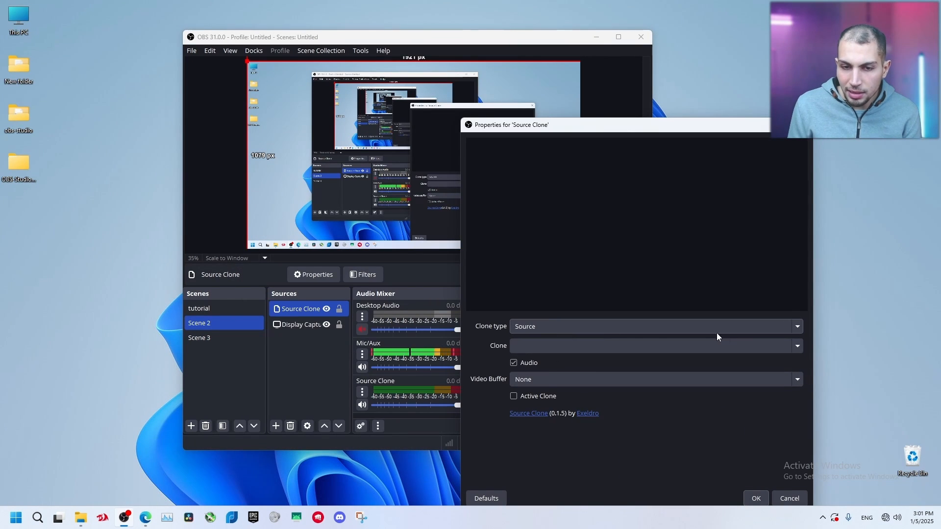
click(798, 327)
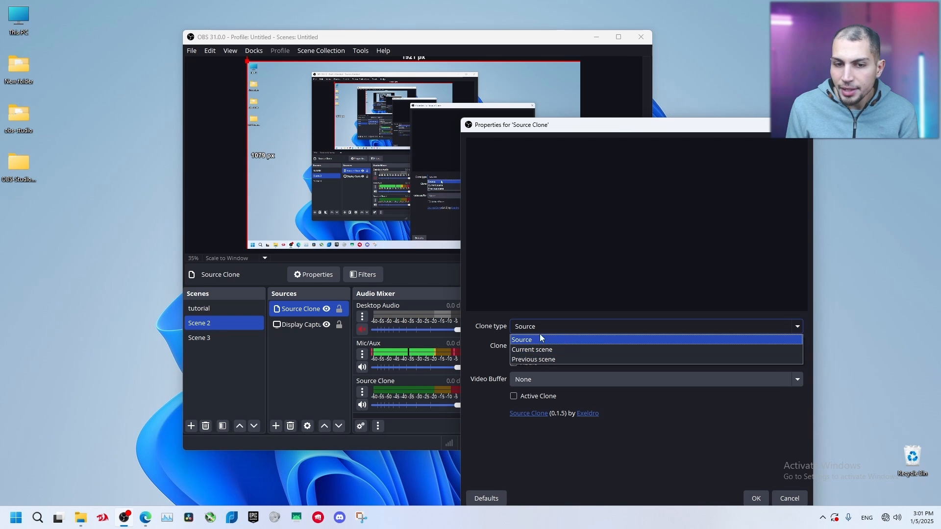
click(557, 339)
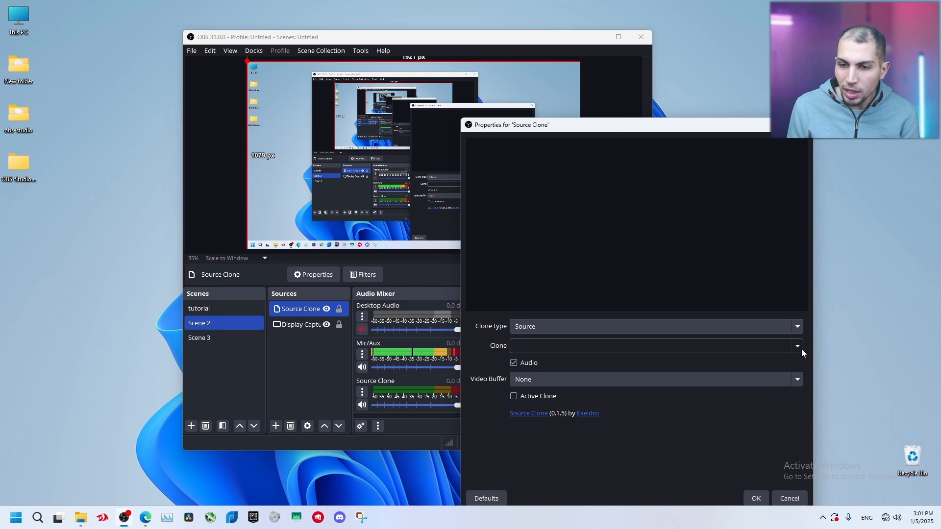
click(801, 349)
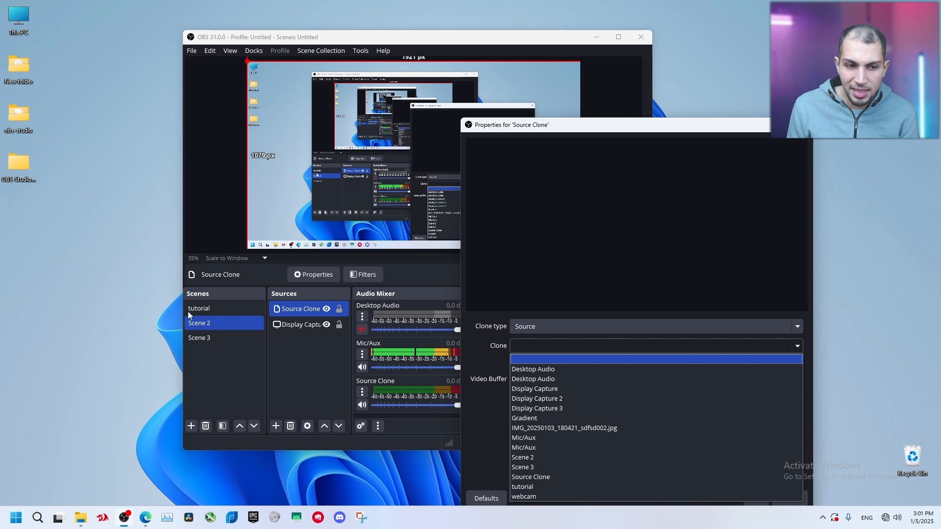
click(534, 486)
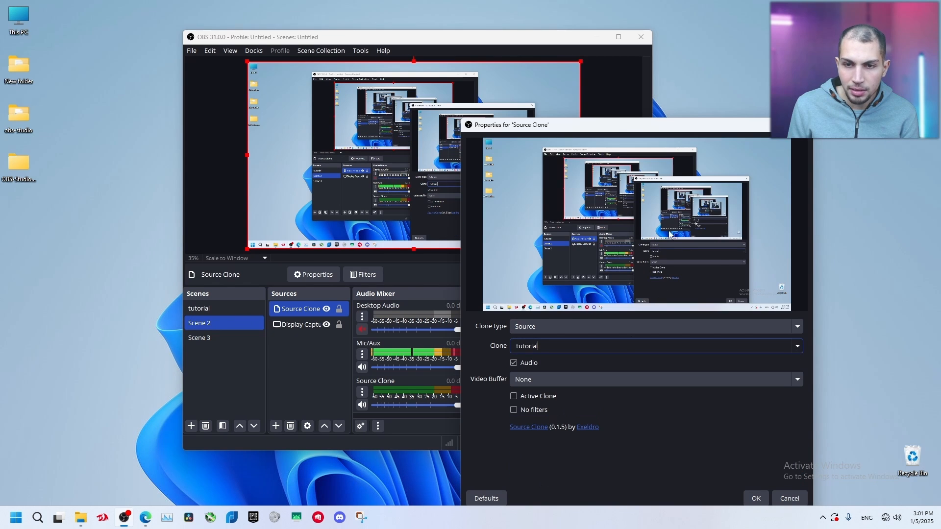
click(755, 499)
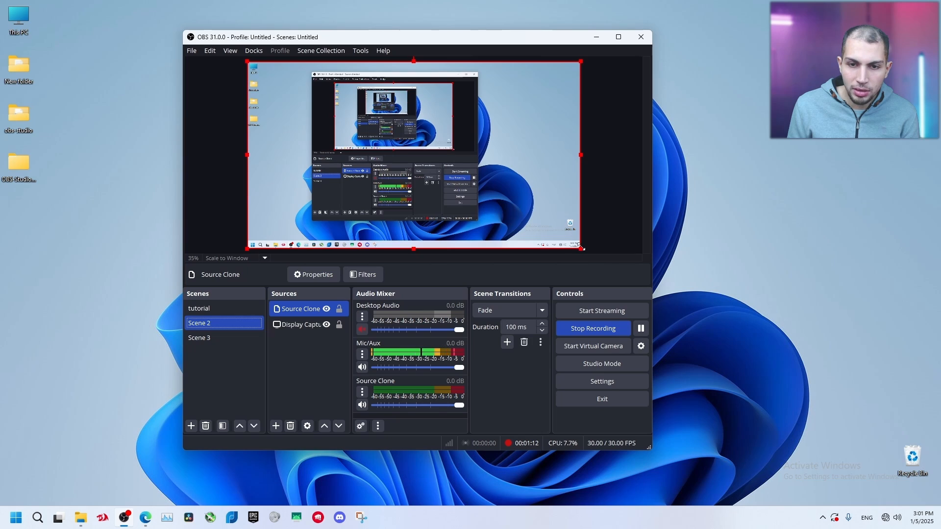
drag(580, 250, 373, 132)
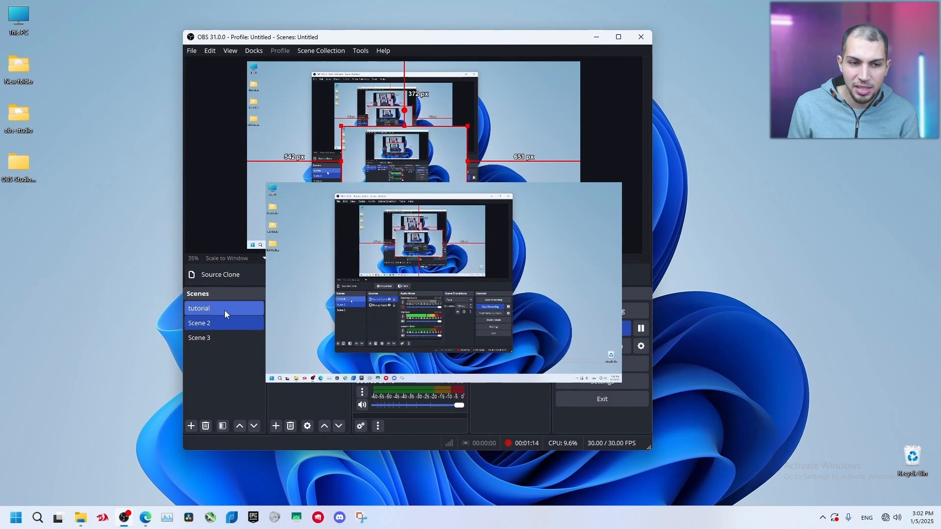
- Show the image and webcam sources in the tutorial scene and compare them with the clone in Scene 2
click(225, 311)
click(327, 309)
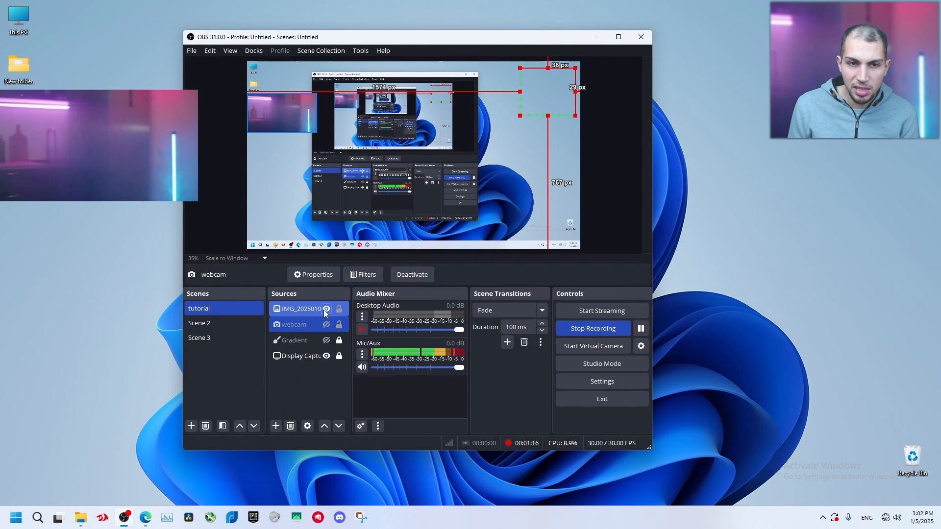
click(231, 164)
click(327, 325)
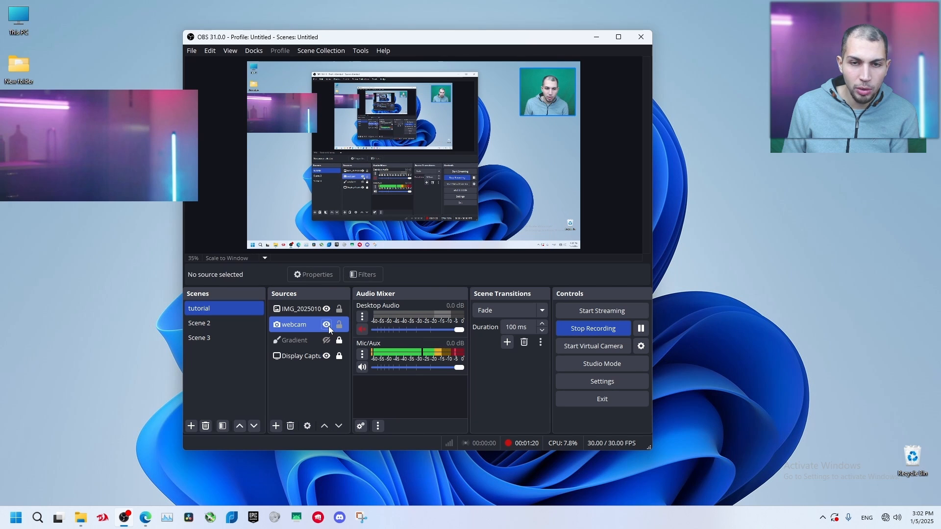
click(216, 323)
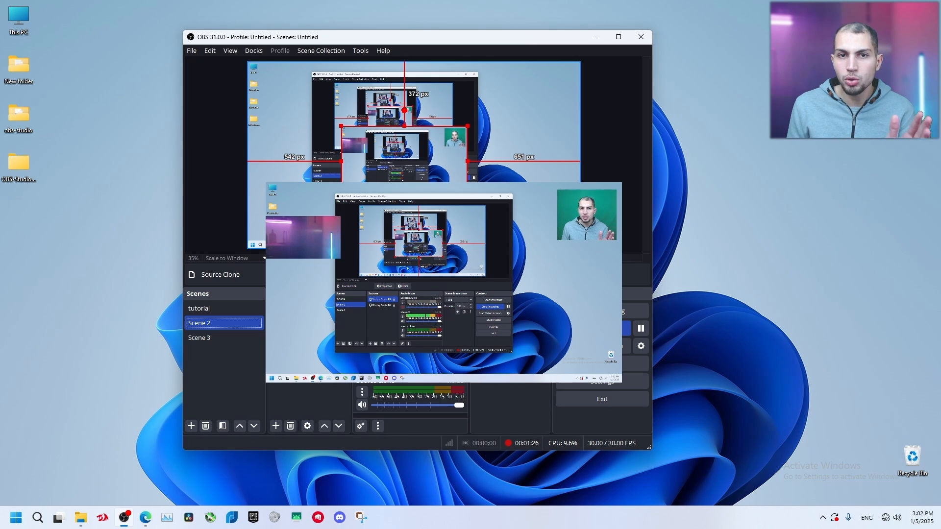
click(236, 305)
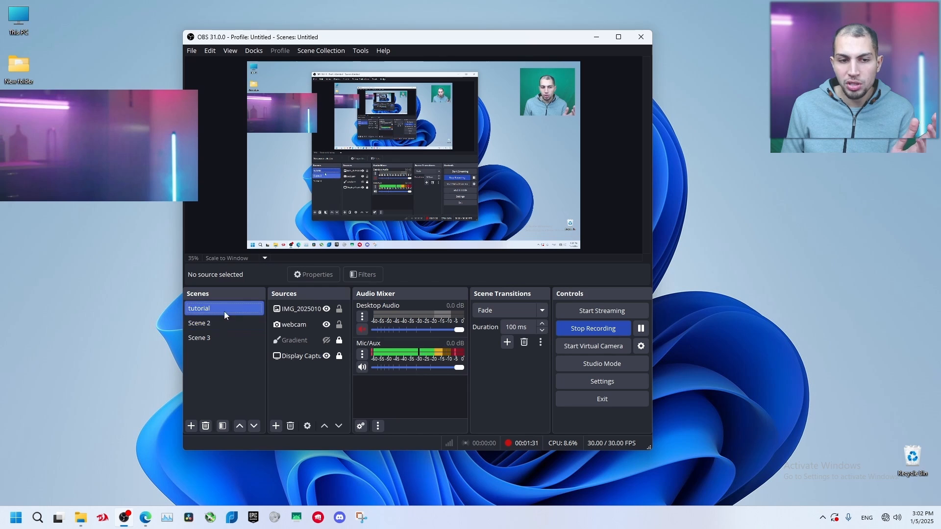
click(226, 320)
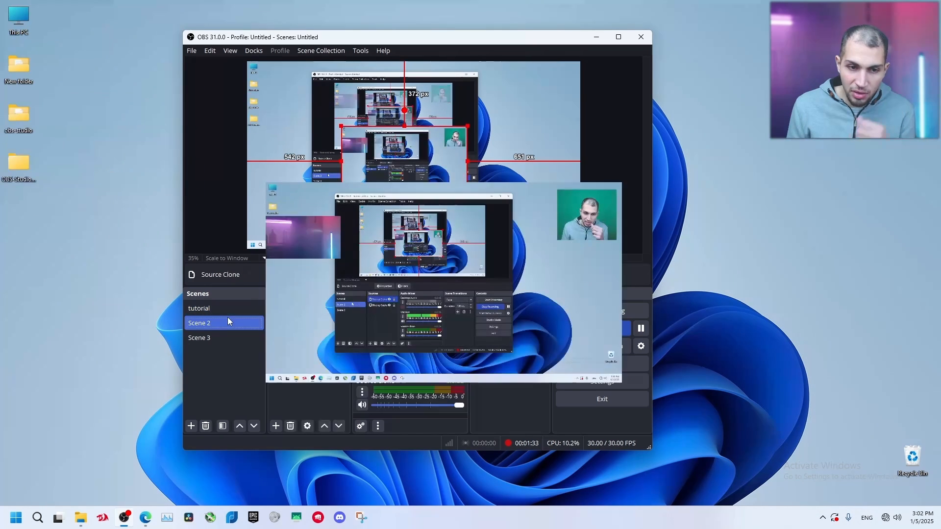
- Delete the tutorial clone from Scene 2 and hide the image and webcam sources in the tutorial scene
click(290, 426)
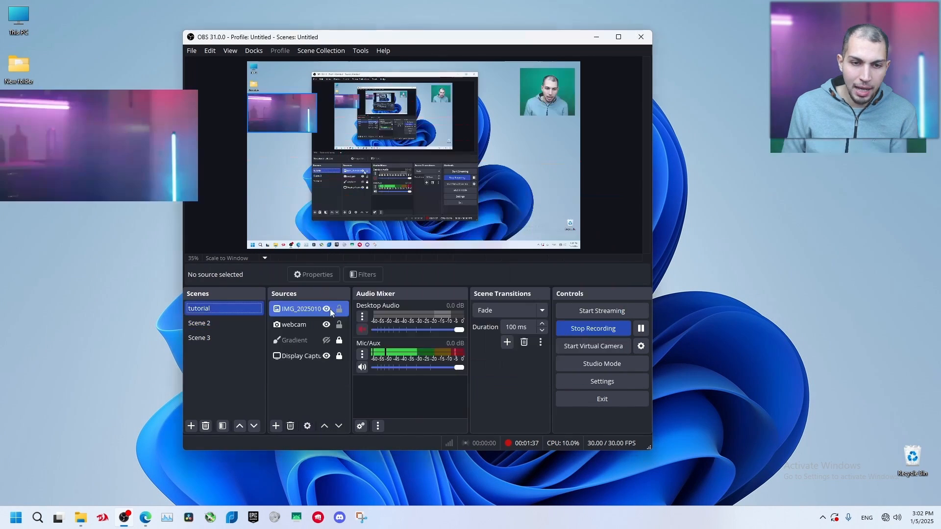
click(327, 310)
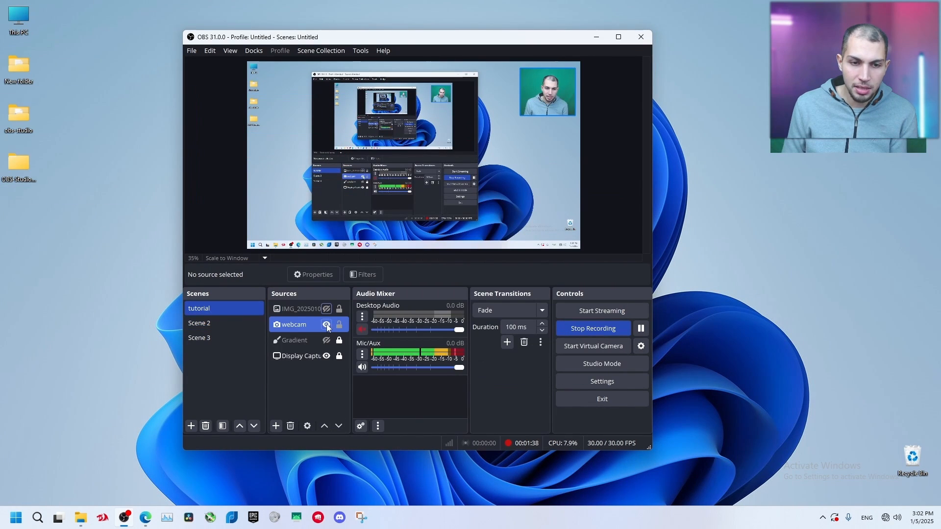
- Add a Source Clone source to Scene 2 that clones the webcam
click(234, 324)
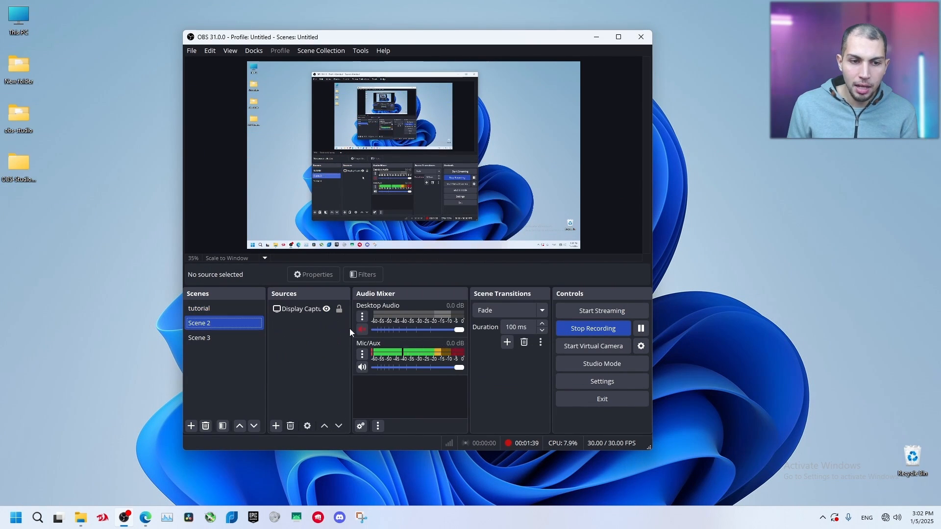
click(276, 426)
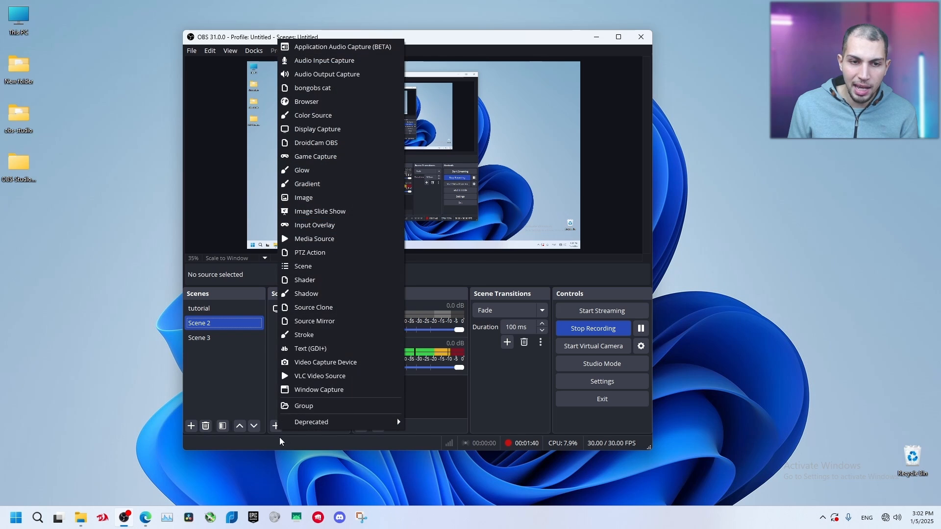
click(321, 307)
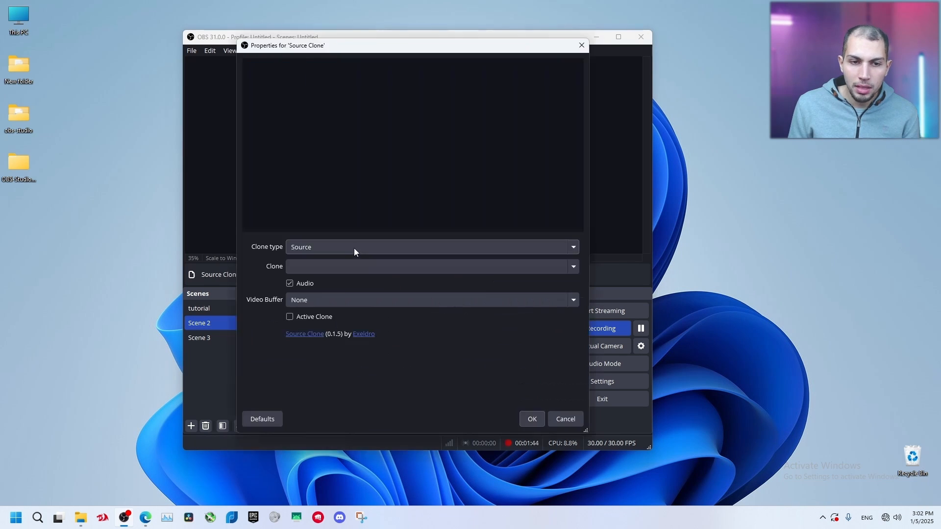
click(571, 269)
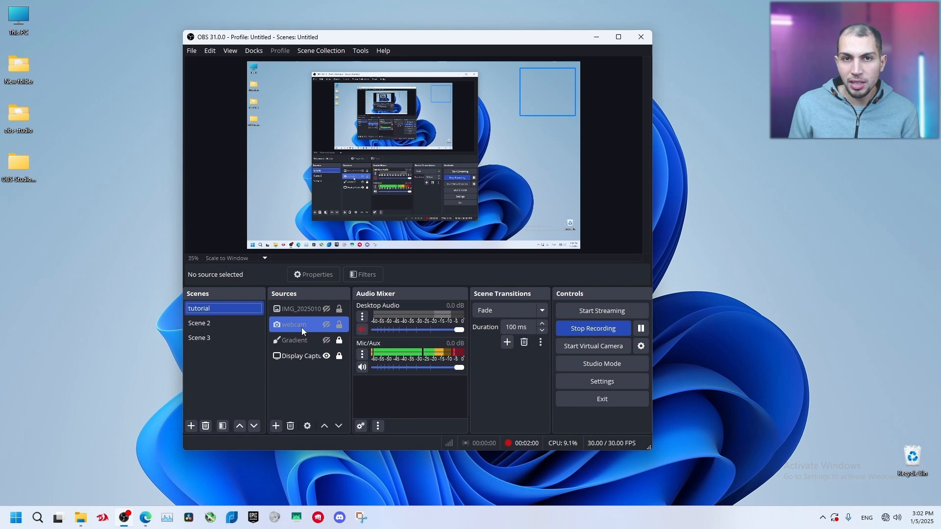
- Check the filter list of the webcam clone in Scene 2 and go back to the webcam source in the tutorial scene
click(302, 327)
click(231, 321)
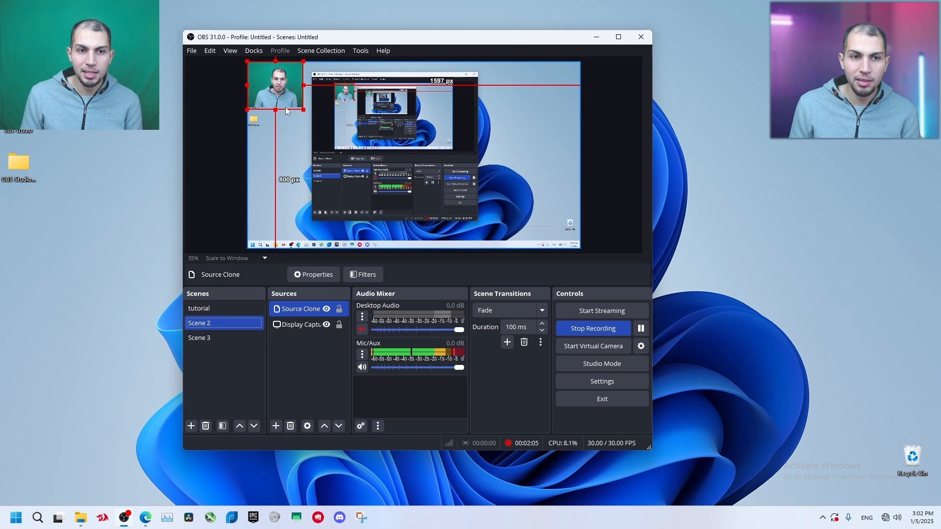
click(363, 275)
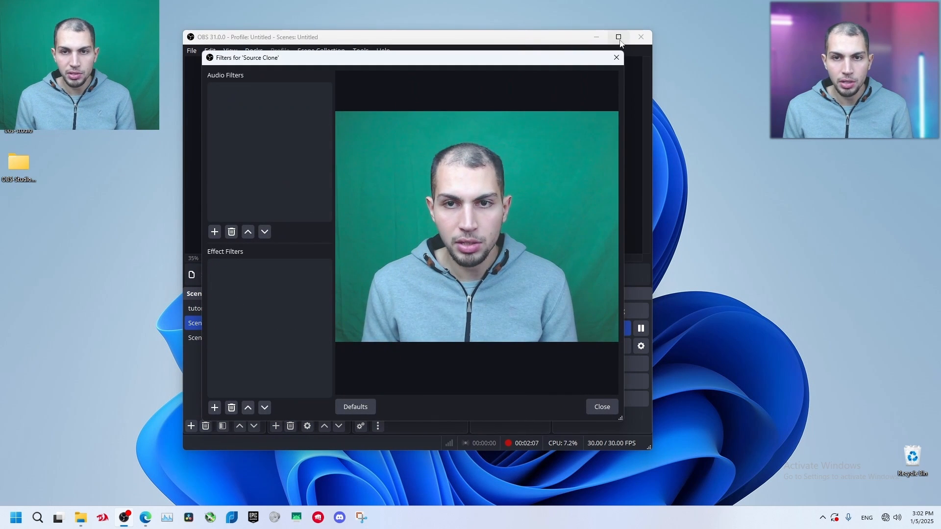
click(617, 58)
click(251, 309)
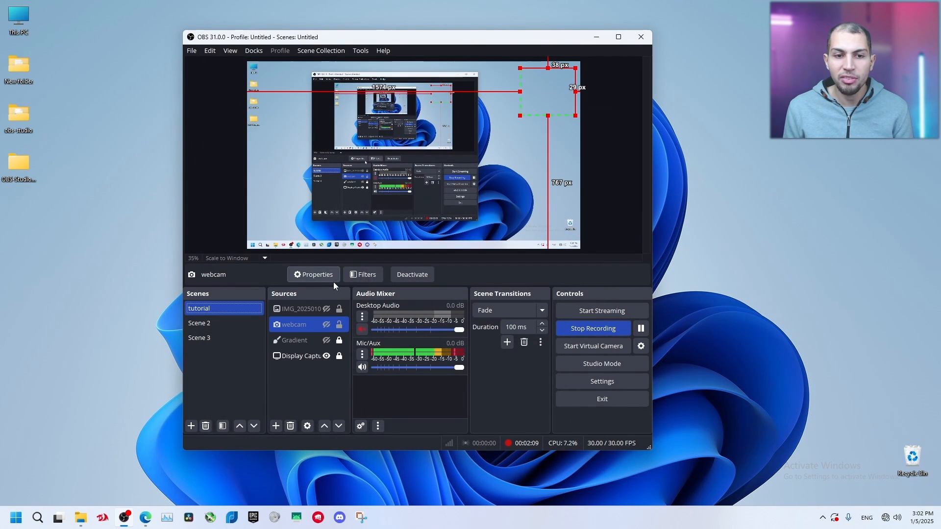
- Compare the filter list of the webcam source in the tutorial scene with that of its clone in Scene 2
click(362, 275)
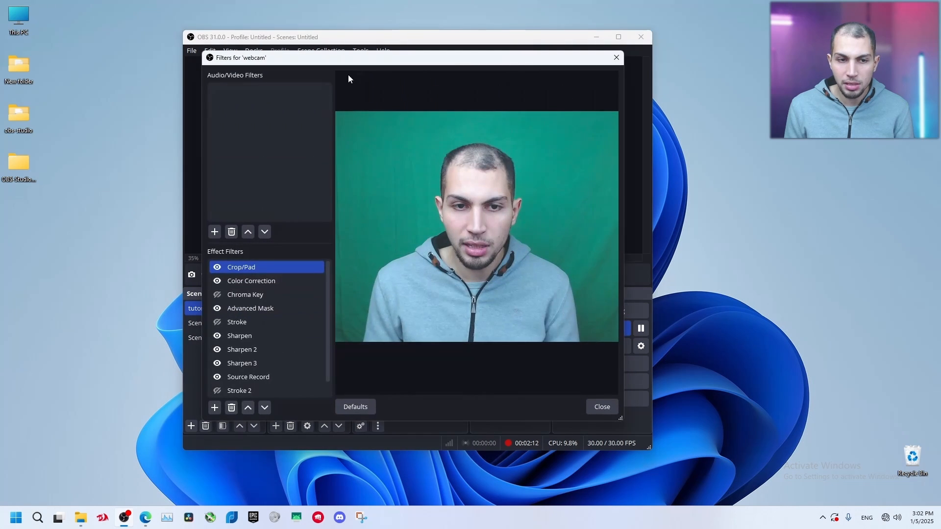
click(616, 57)
click(252, 324)
click(364, 274)
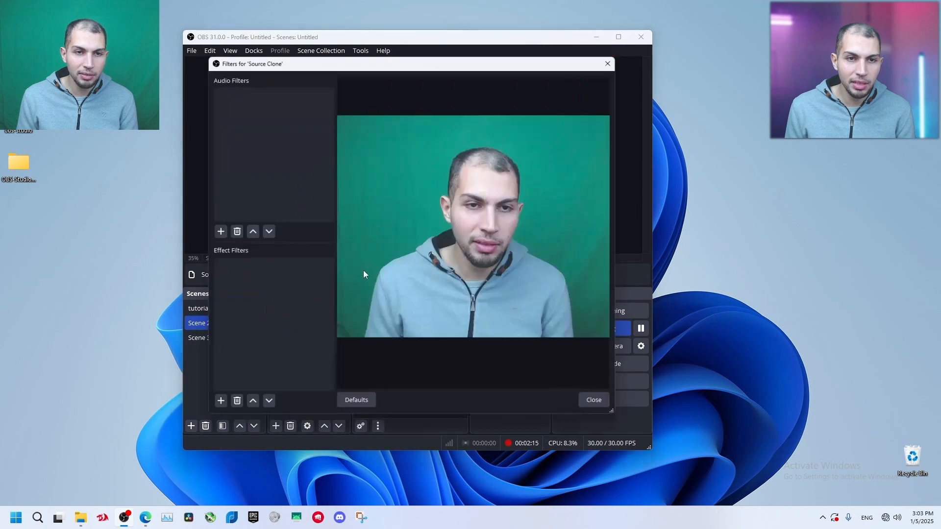
click(616, 57)
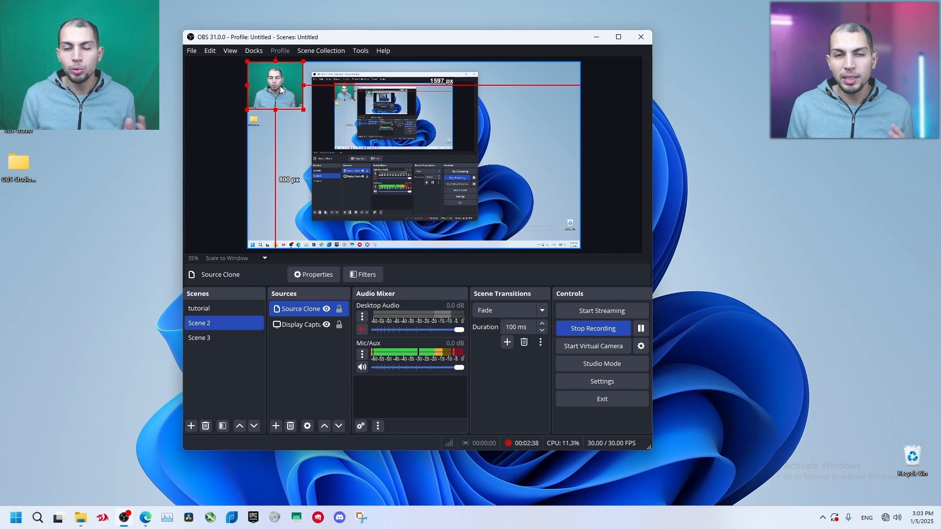
- Add a Chroma Key filter to the webcam's Source Clone in Scene 2
click(363, 274)
click(214, 408)
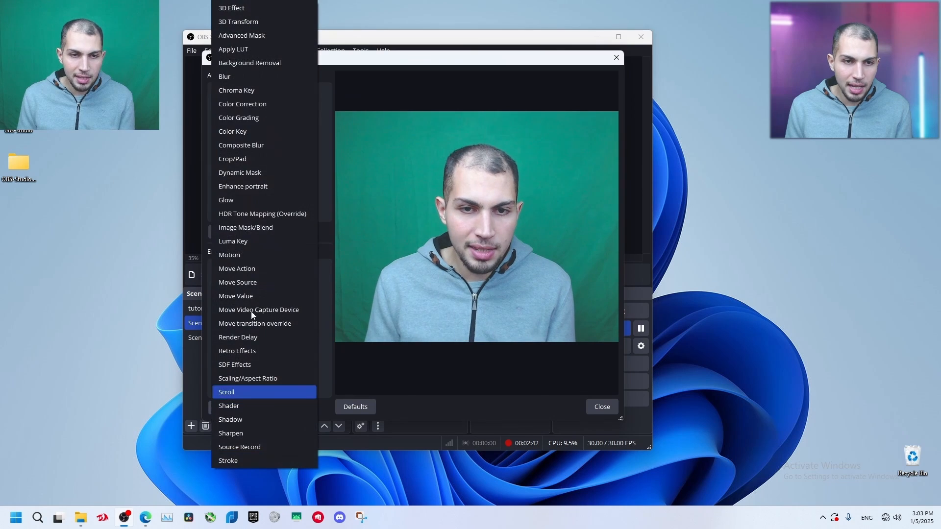
click(259, 90)
click(388, 254)
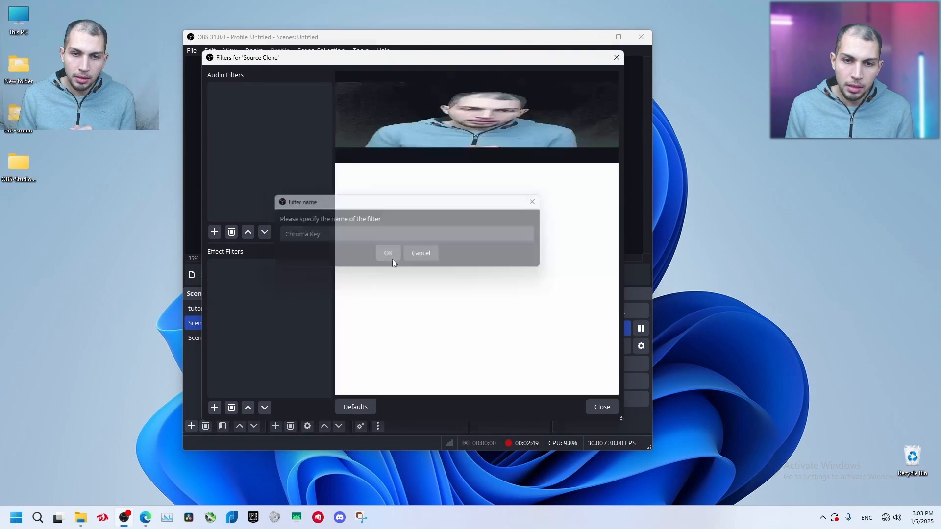
click(601, 407)
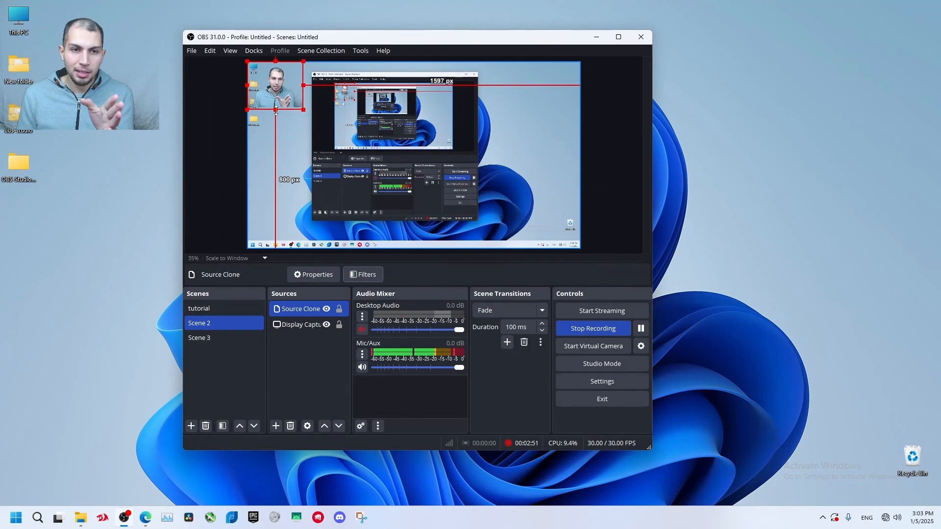
- Make the webcam source visible in the tutorial scene and compare it with the chroma-keyed clone in Scene 2
click(218, 309)
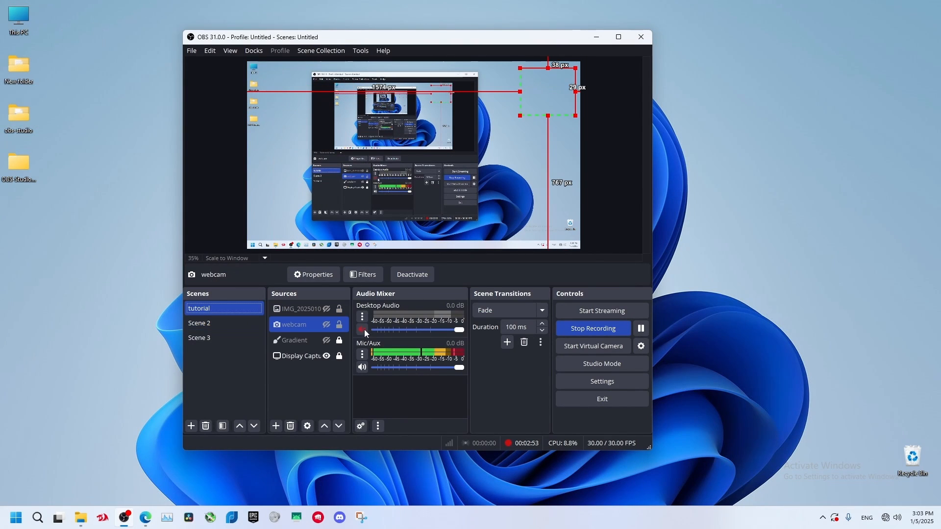
click(329, 325)
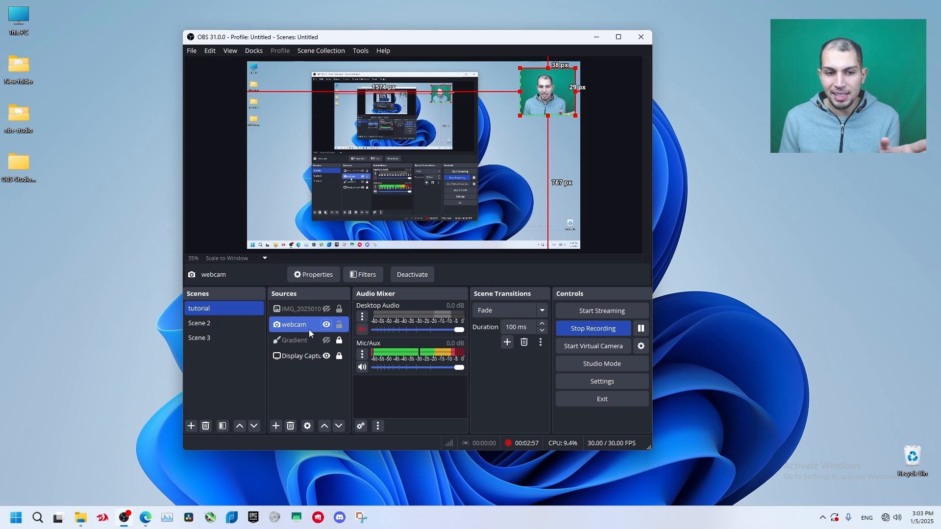
click(209, 320)
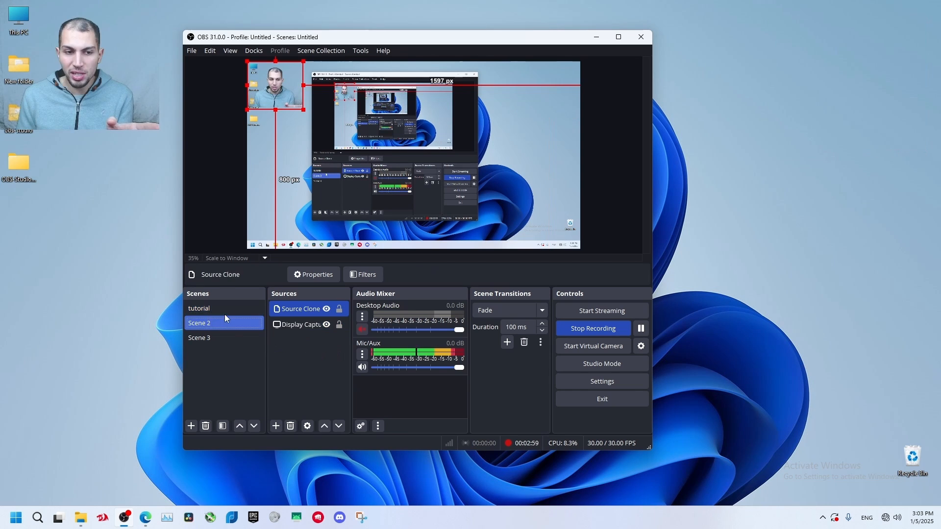
click(225, 312)
click(299, 325)
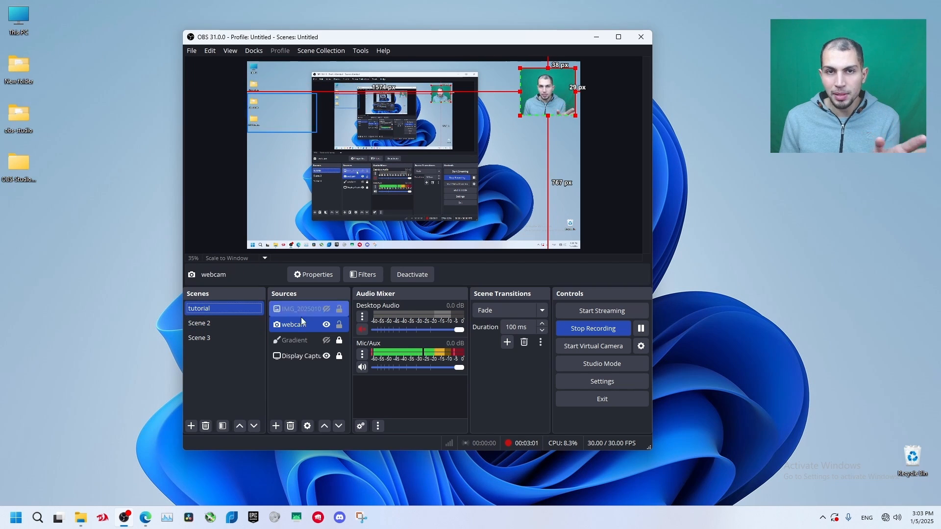
click(242, 323)
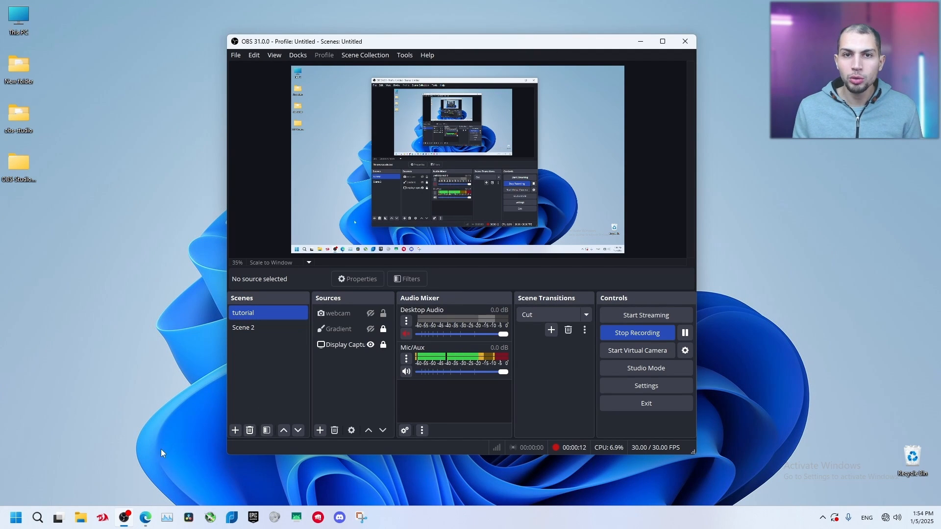
- Switch to the browser, read through the Hide Desktop Icons While Streaming plugin page, and return to OBS Studio
click(145, 517)
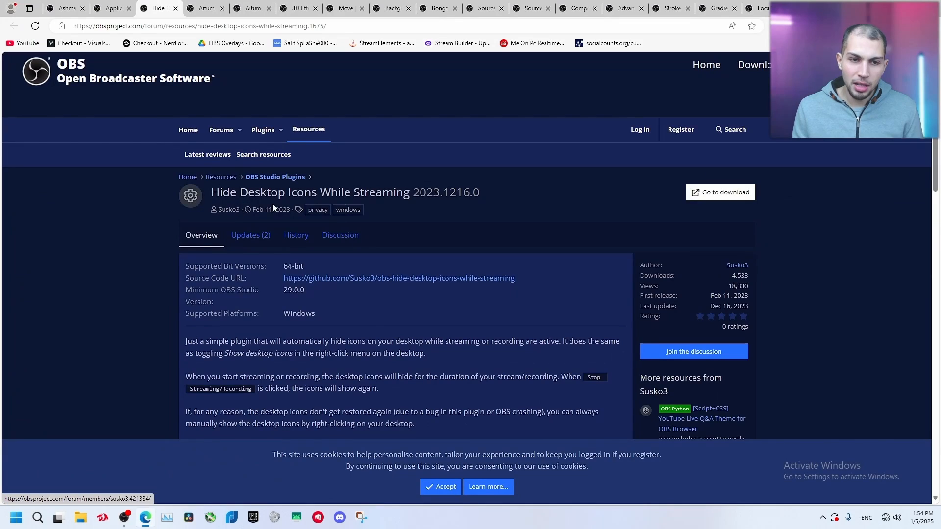
scroll(365, 206, down, 3)
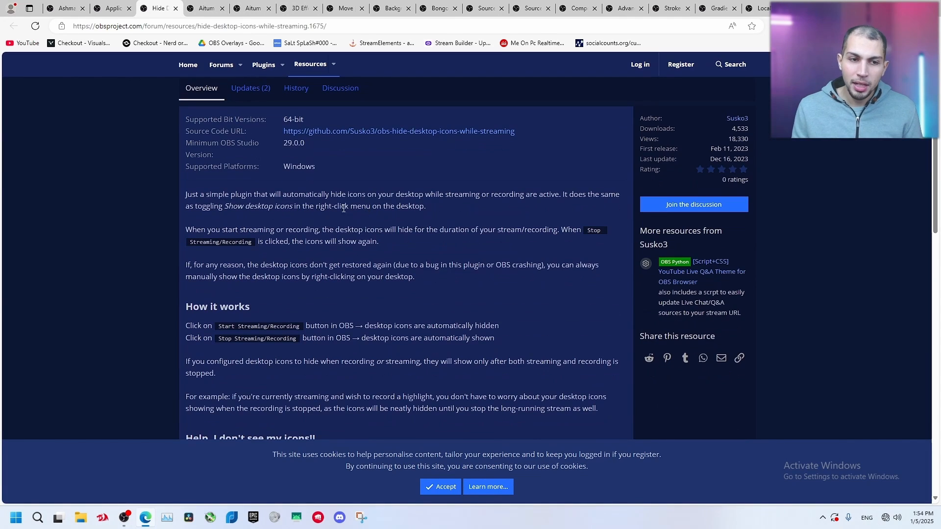
scroll(229, 288, down, 3)
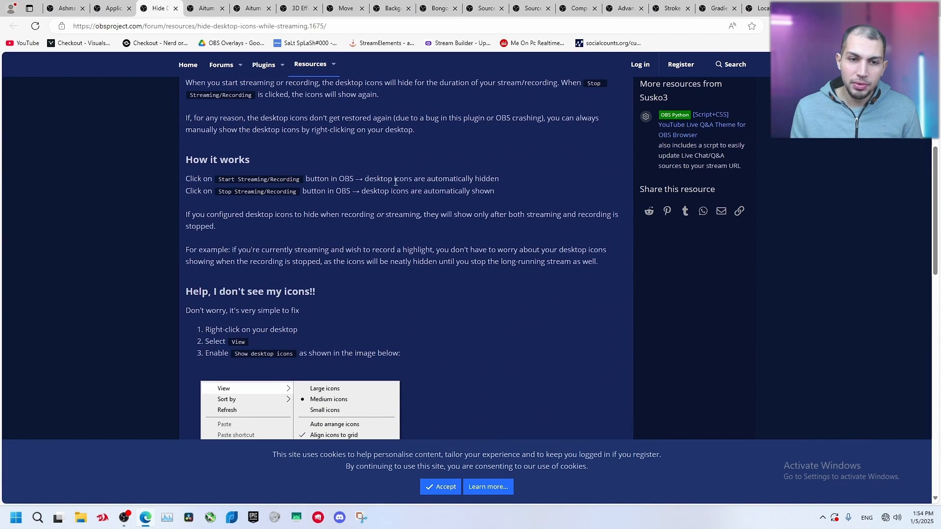
scroll(396, 182, down, 15)
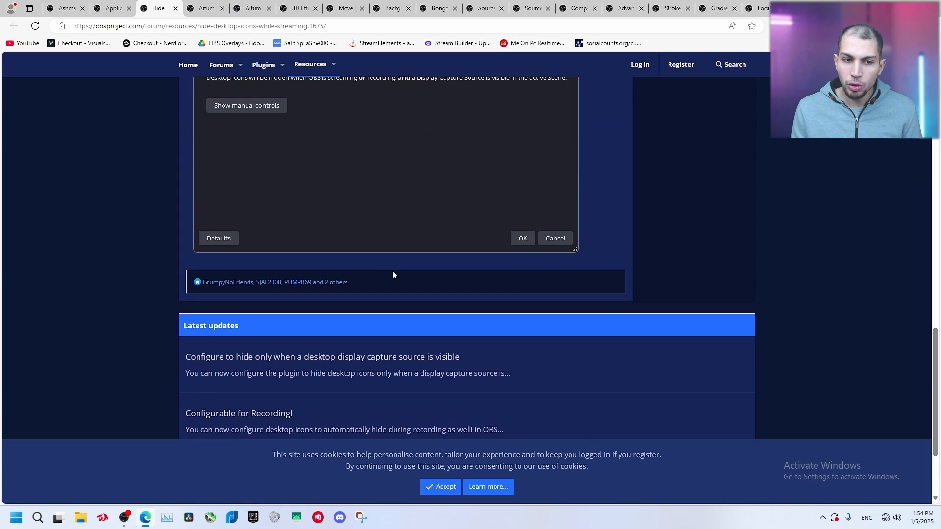
scroll(392, 271, up, 3)
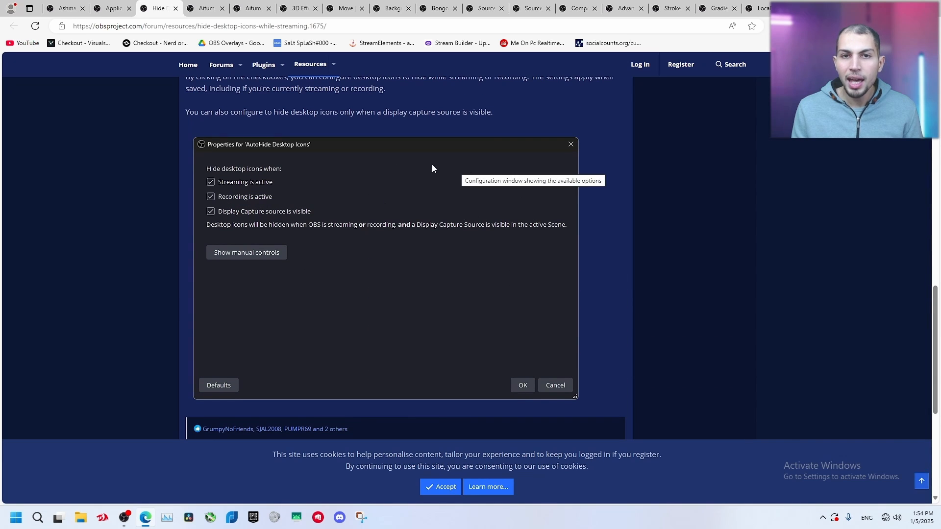
click(875, 4)
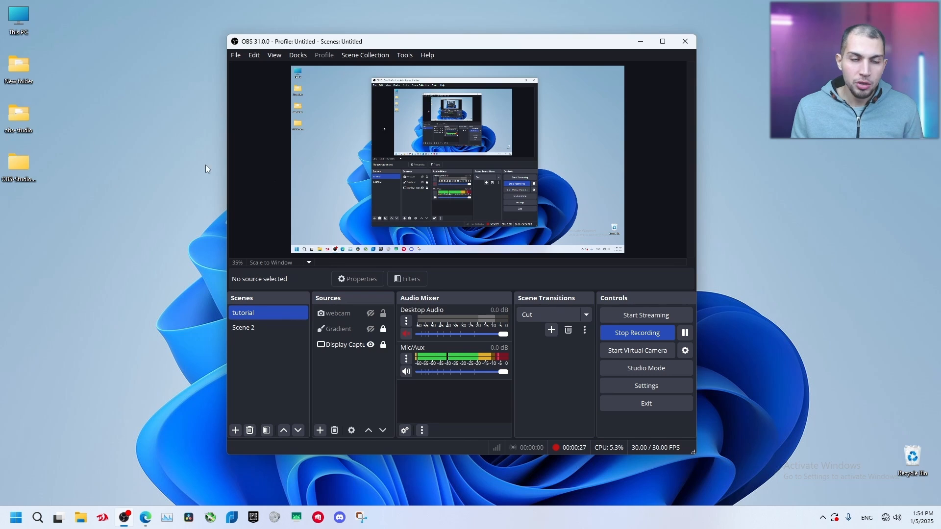
- Set AutoHide Desktop Icons to hide the desktop icons when recording is active
click(405, 55)
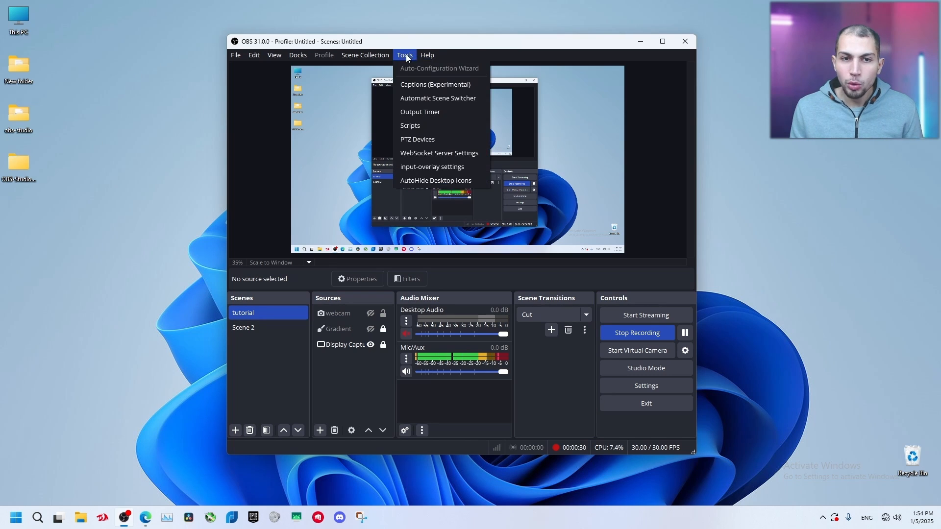
click(440, 179)
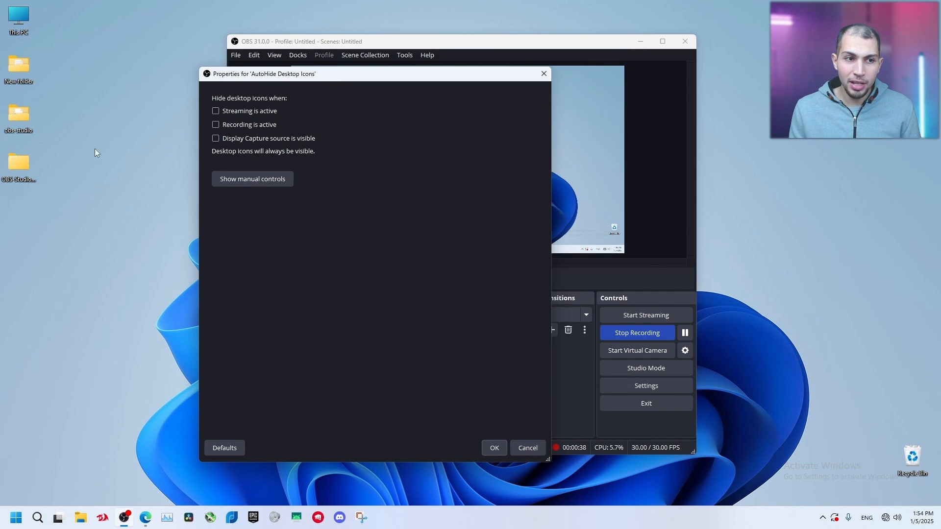
click(259, 123)
click(528, 443)
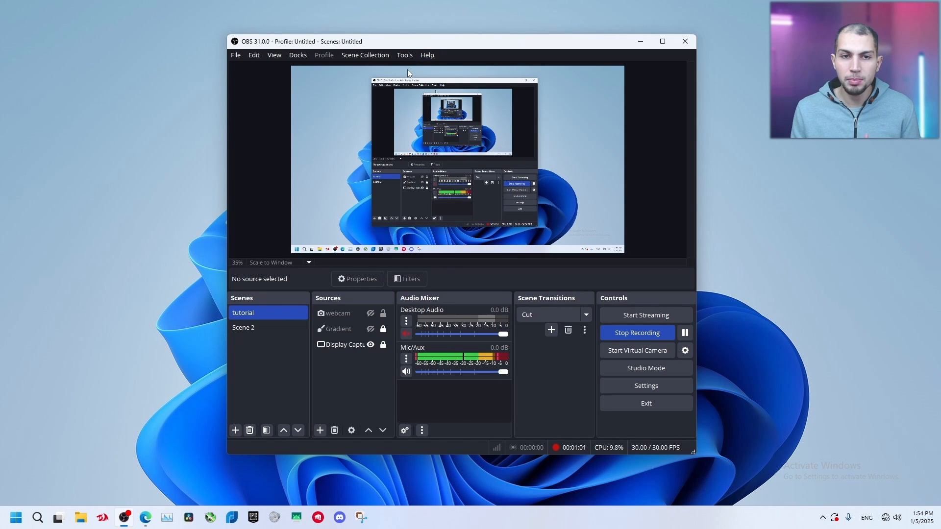
- Turn off hiding desktop icons during recording in the AutoHide Desktop Icons settings, leaving the streaming condition off
click(405, 56)
click(438, 181)
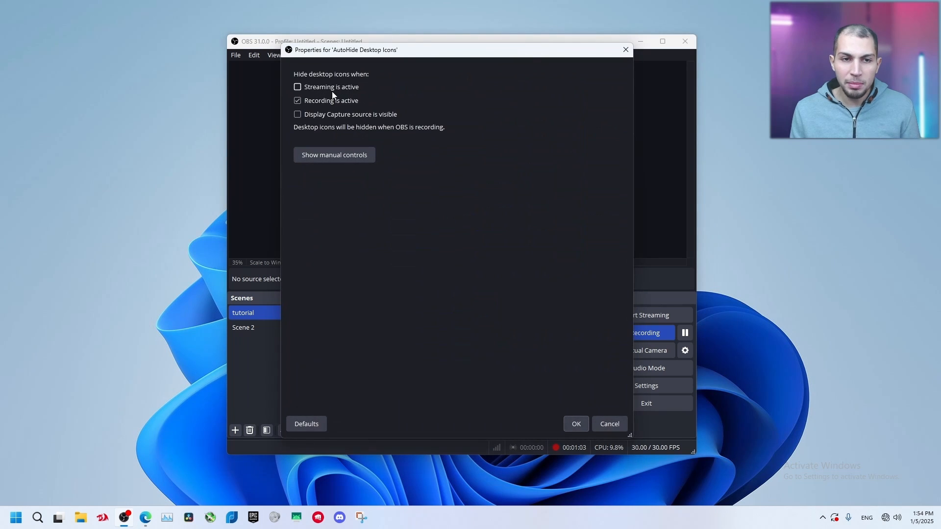
click(333, 87)
click(333, 88)
click(337, 100)
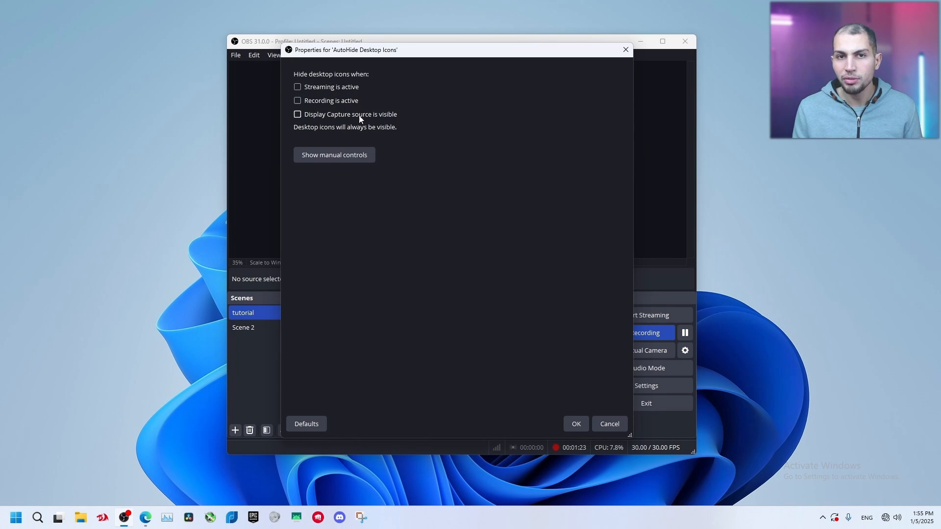
click(582, 429)
- Reveal the manual controls of AutoHide Desktop Icons and force the desktop icons to show
click(405, 55)
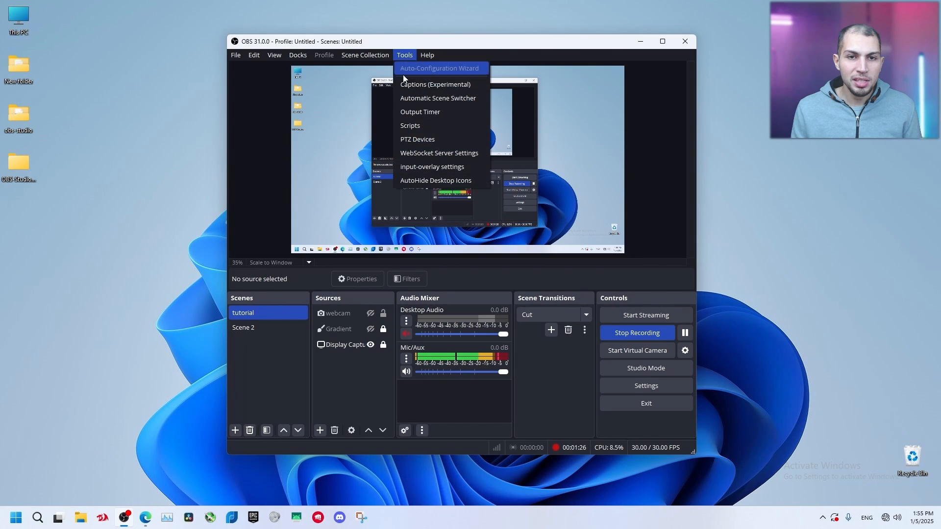
click(435, 180)
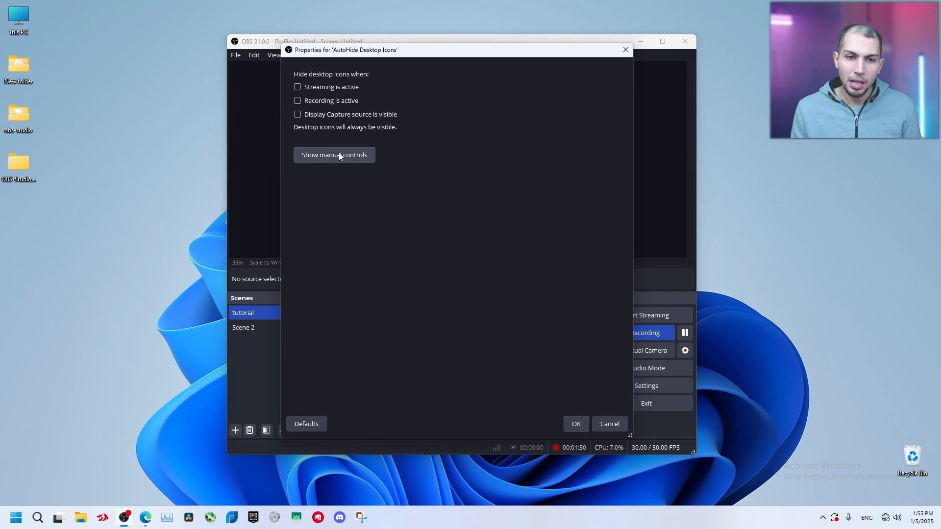
click(343, 157)
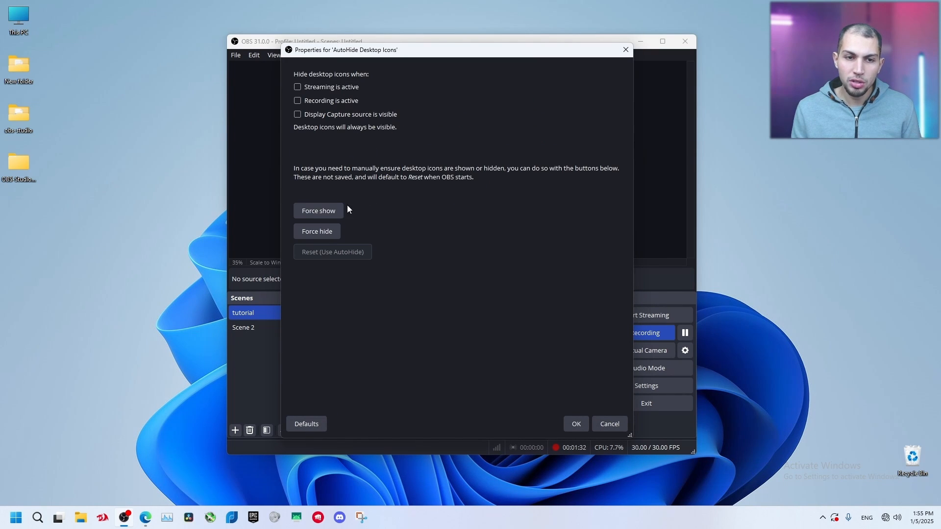
click(332, 213)
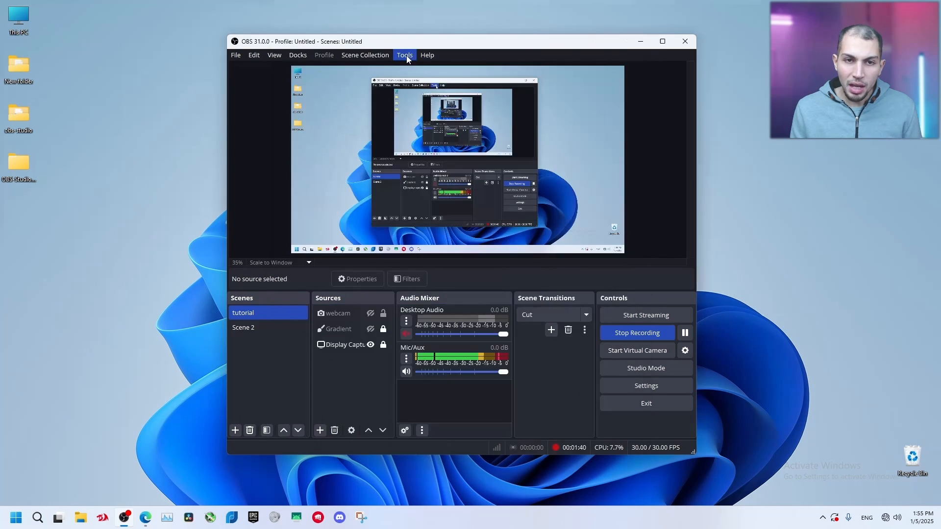
- Recheck the AutoHide Desktop Icons settings and leave them without making changes
click(407, 55)
click(434, 180)
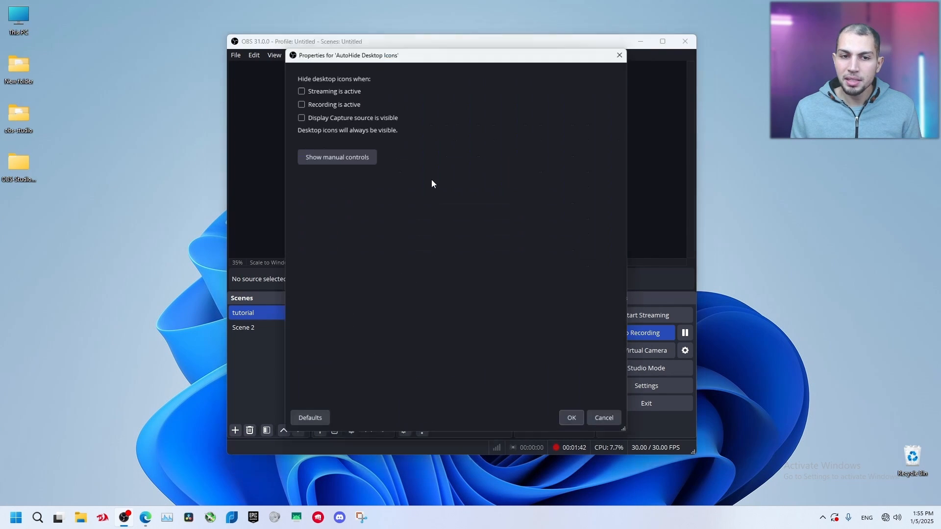
click(609, 424)
click(406, 55)
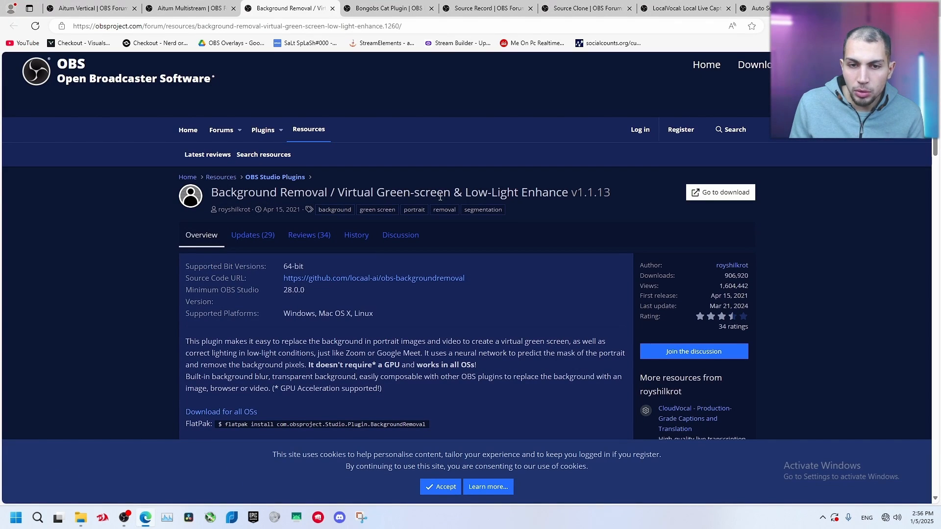
- Look through the Background Removal / Virtual Green-screen & Low-Light Enhance plugin page and return to OBS Studio
scroll(245, 227, down, 7)
scroll(467, 186, down, 8)
scroll(451, 187, up, 9)
scroll(434, 188, up, 6)
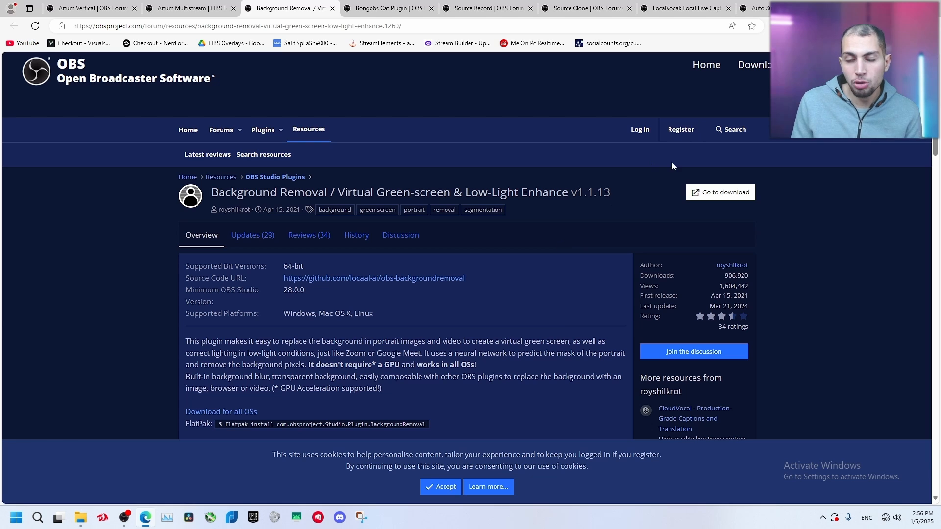
click(884, 8)
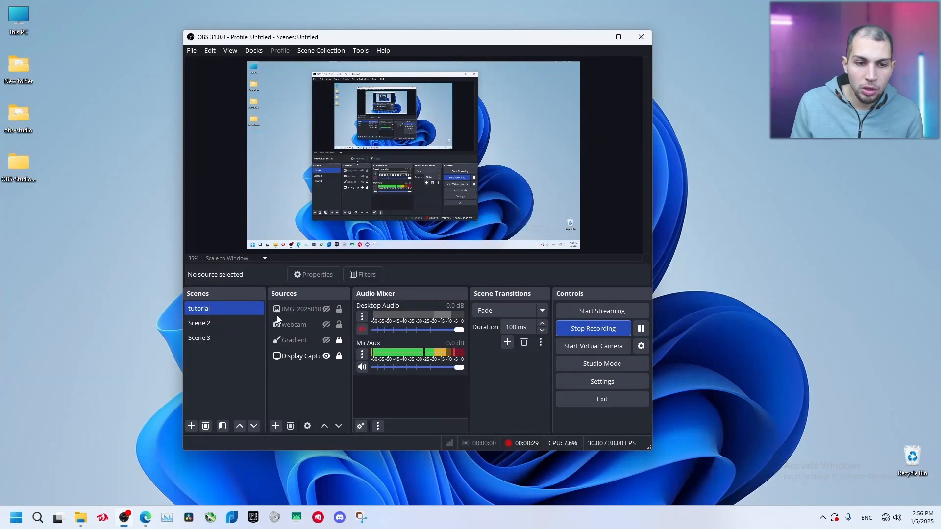
- Make the webcam source visible in the tutorial scene and add a Background Removal filter to it
click(326, 326)
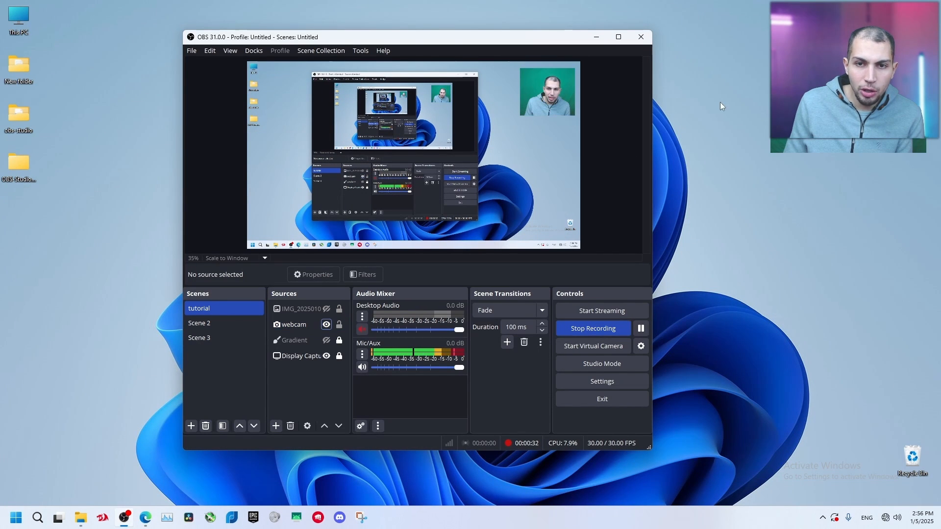
click(367, 278)
click(214, 408)
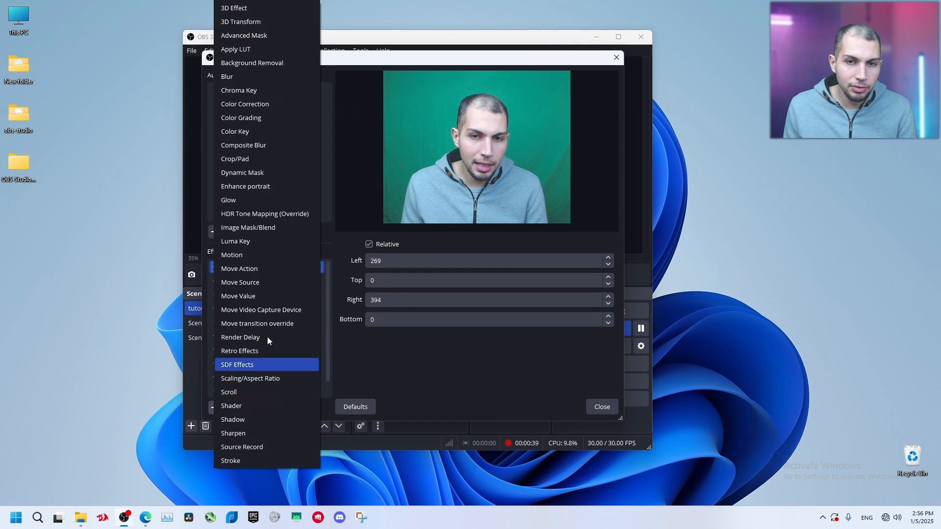
click(272, 63)
click(384, 252)
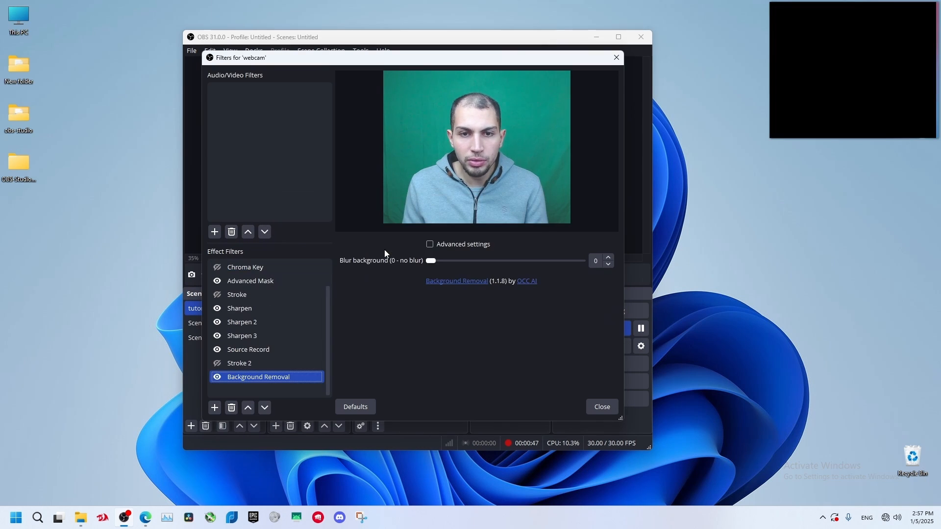
- Turn on the advanced settings of the webcam's Background Removal filter and lower its threshold to 0.00
click(430, 244)
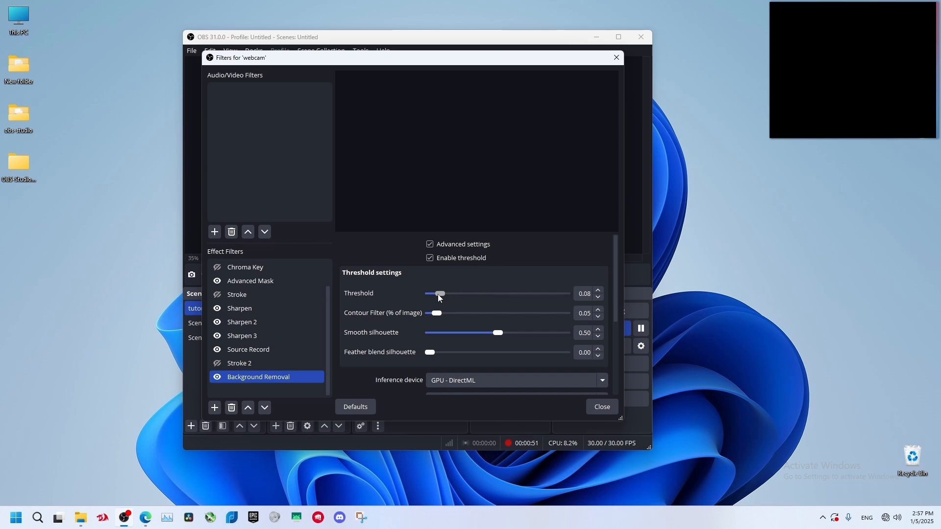
drag(438, 295, 424, 296)
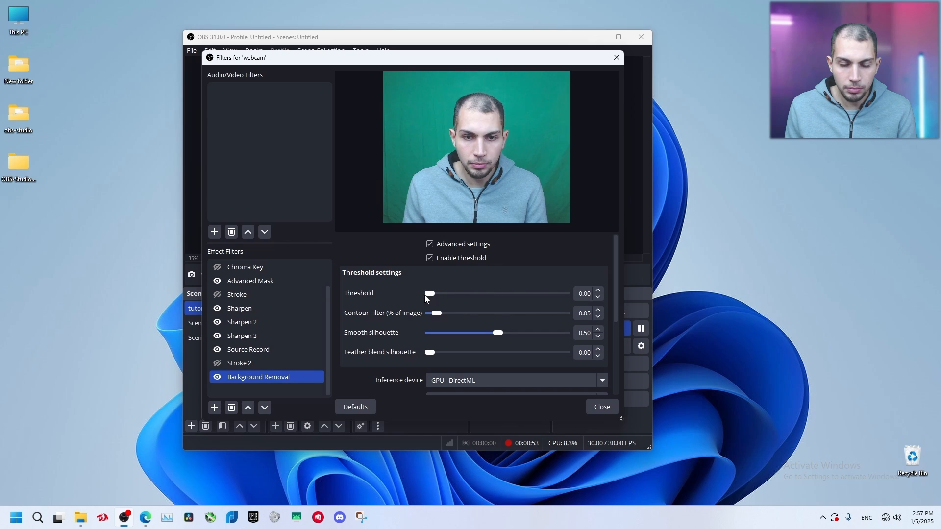
- Change the Background Removal filter's segmentation model to Robust Video Matting
scroll(407, 342, down, 4)
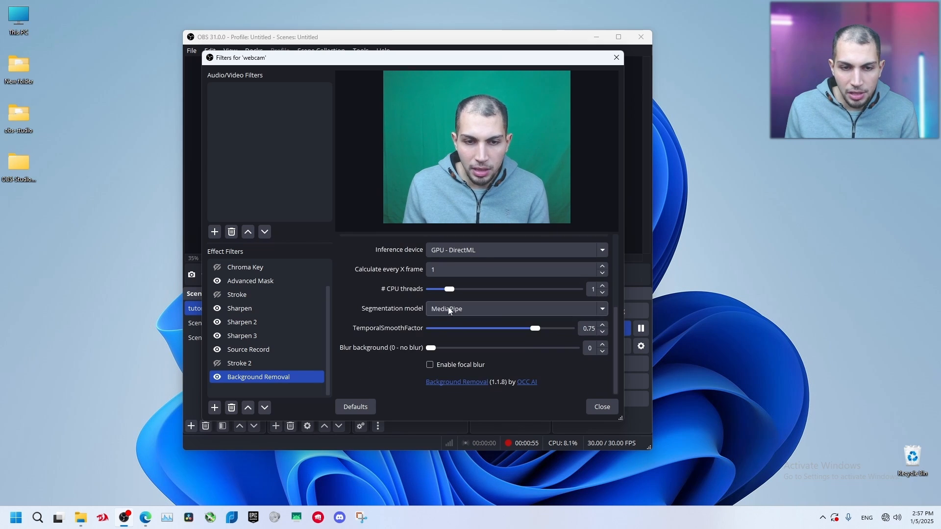
click(469, 310)
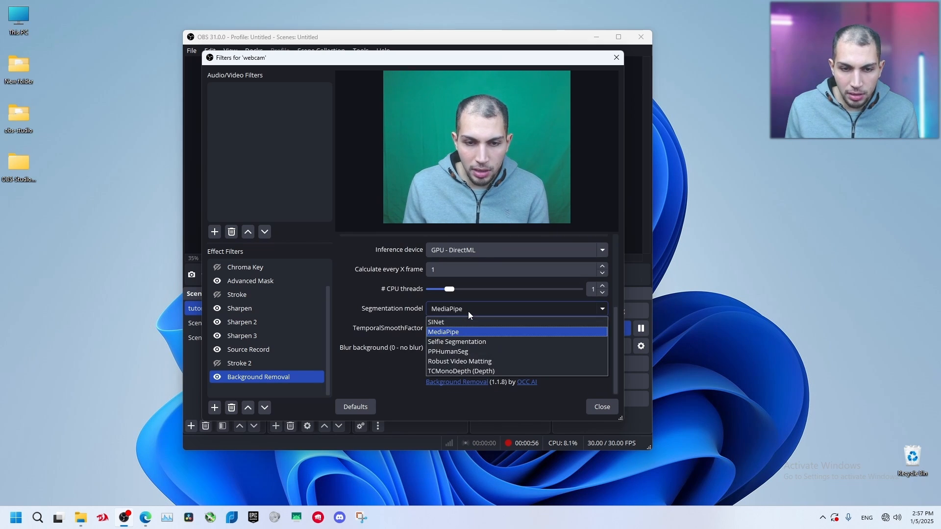
click(475, 363)
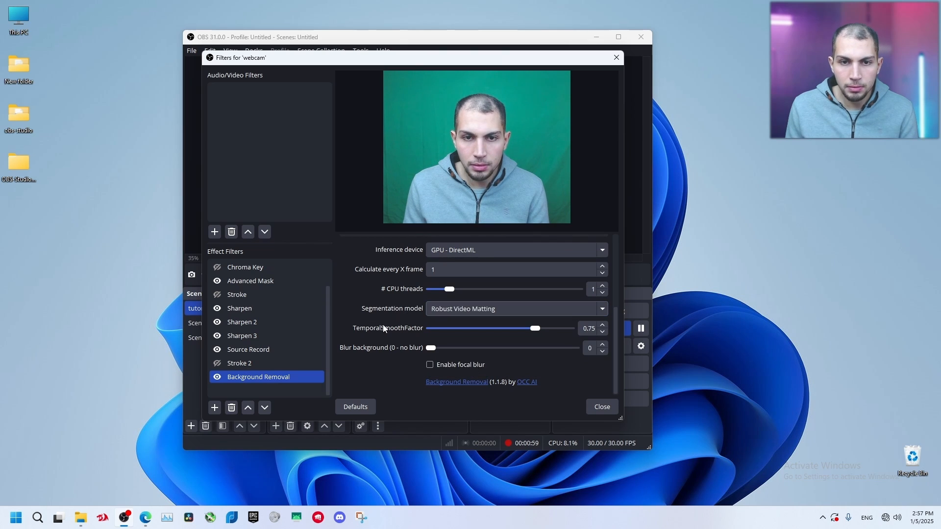
- Set the contour filter and smooth silhouette to 0.00 and raise the threshold to 0.03
scroll(388, 324, up, 3)
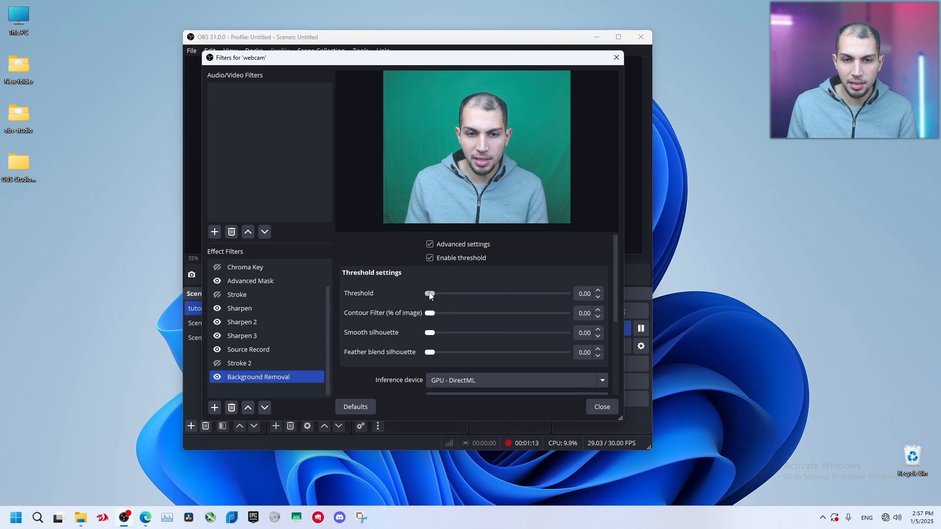
drag(429, 294, 432, 294)
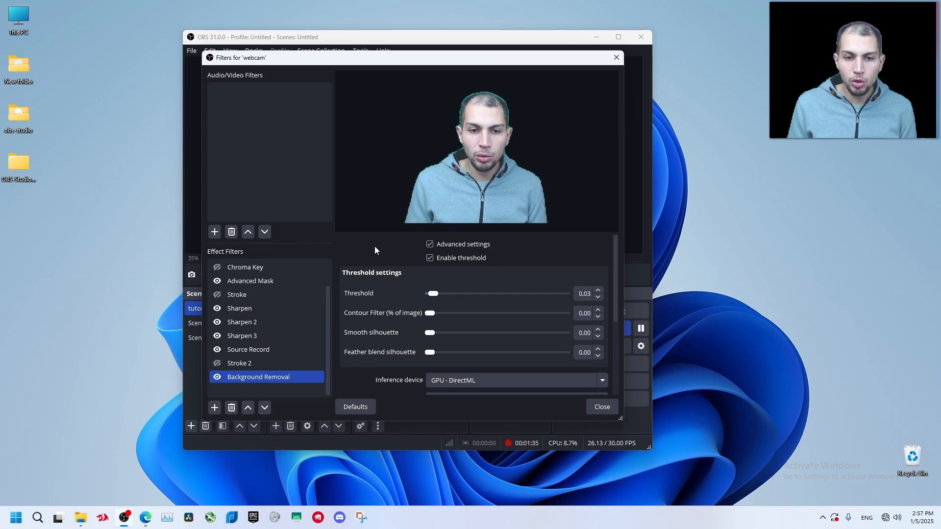
- Review the remaining filter settings, then set Smooth silhouette to 1.00 and Feather blend silhouette to 0.10
scroll(378, 291, down, 2)
scroll(369, 360, down, 2)
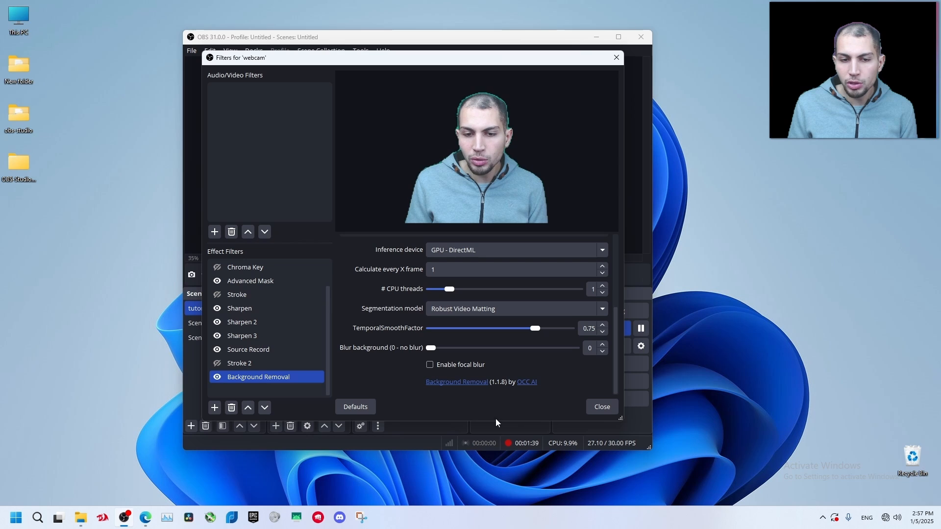
scroll(374, 317, up, 2)
scroll(376, 329, down, 2)
scroll(364, 305, up, 1)
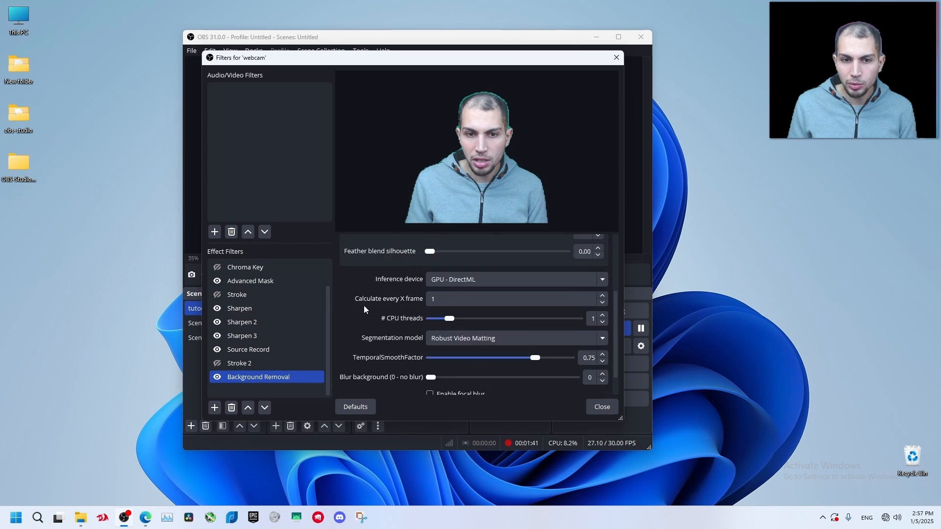
scroll(372, 294, up, 3)
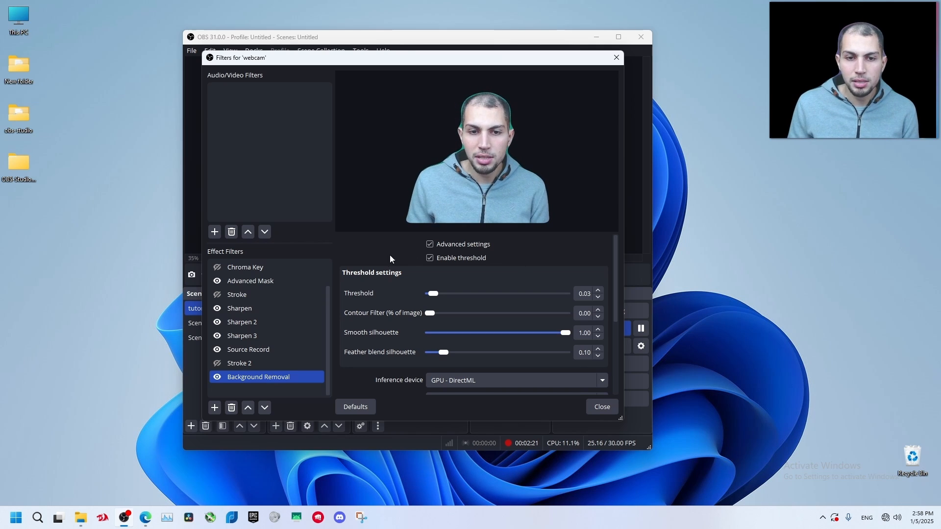
- Try a background blur of 18 with focal blur enabled, using focus point 0.00 and focus depth 0.30
scroll(387, 259, down, 5)
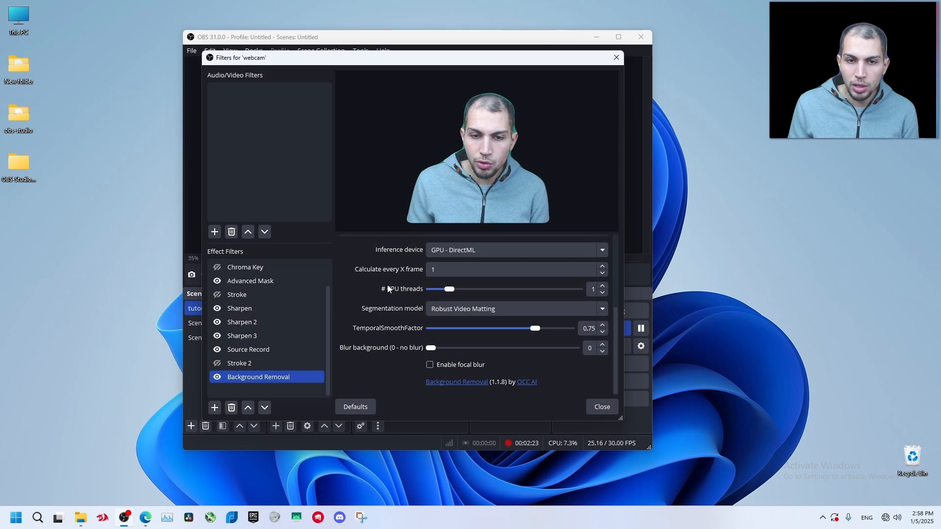
click(434, 366)
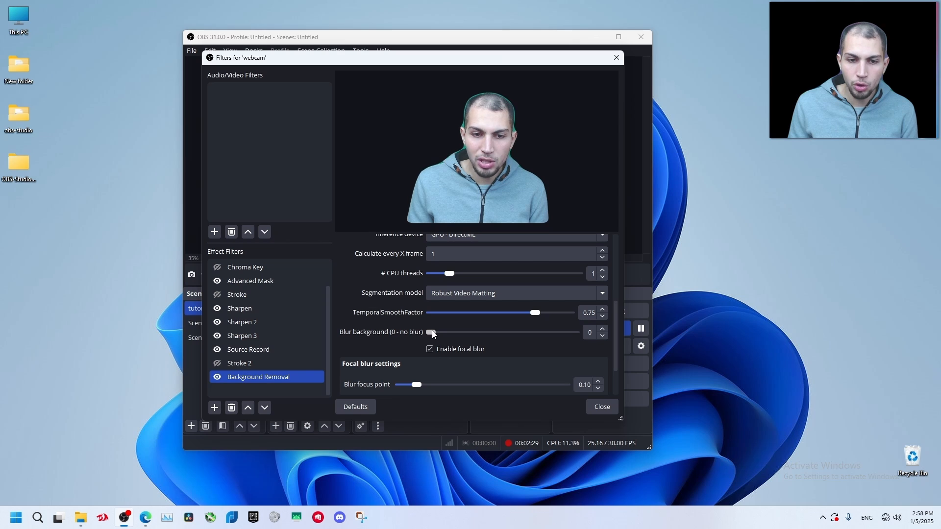
drag(433, 335, 497, 348)
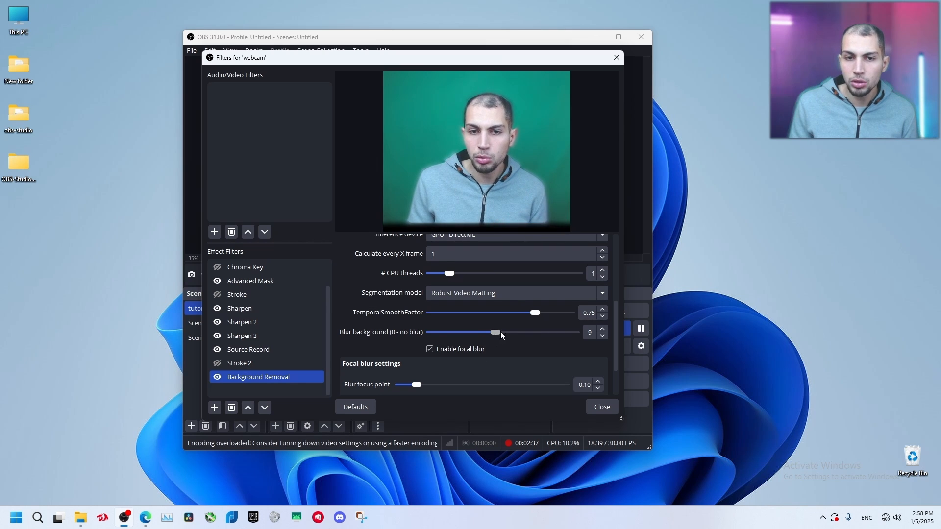
drag(501, 332, 562, 333)
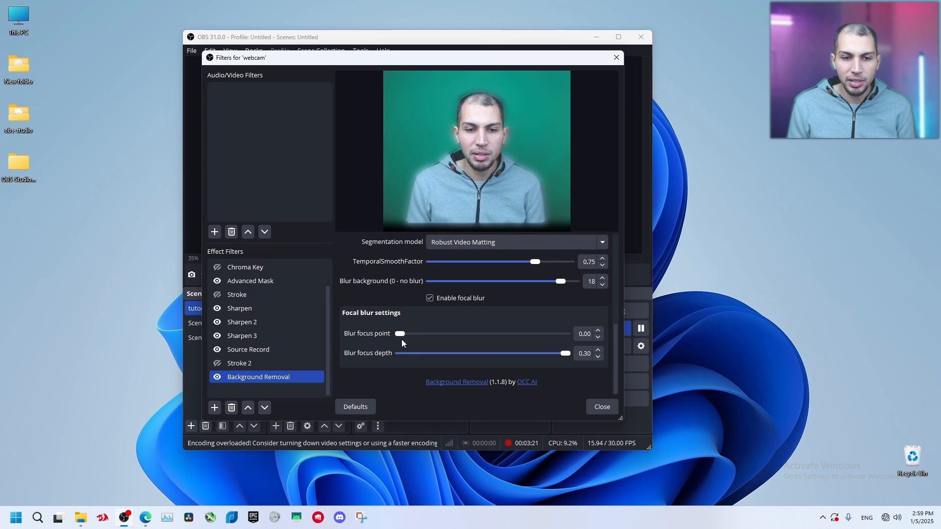
- Disable focal blur, set the background blur back to 0 and return to the threshold settings
click(429, 298)
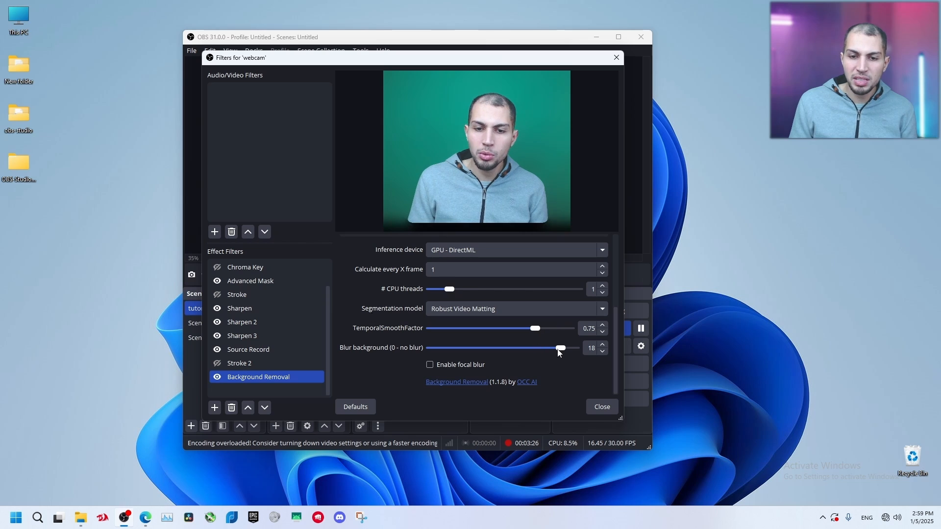
drag(560, 348, 419, 354)
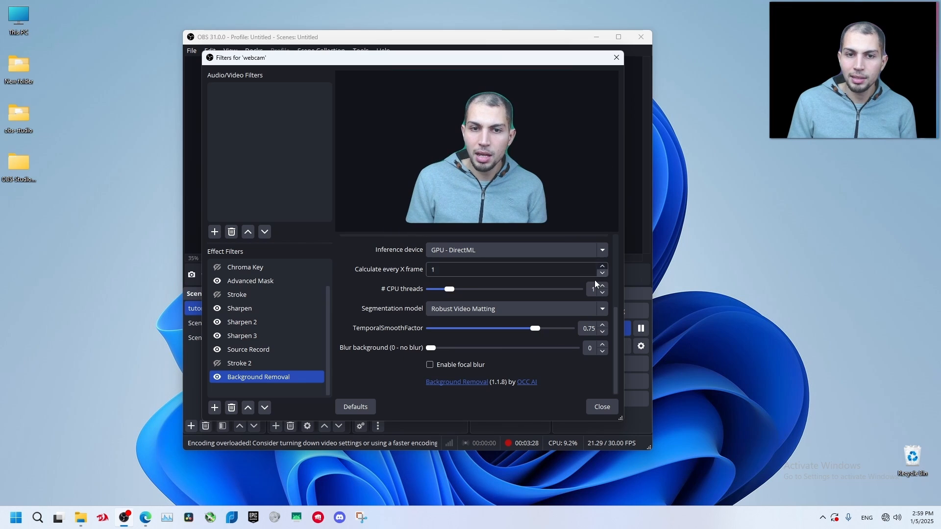
scroll(371, 309, up, 3)
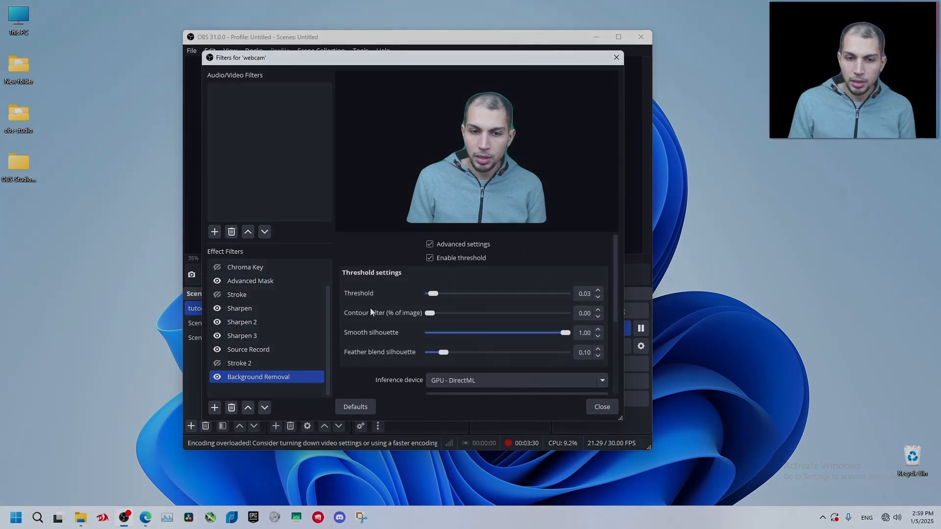